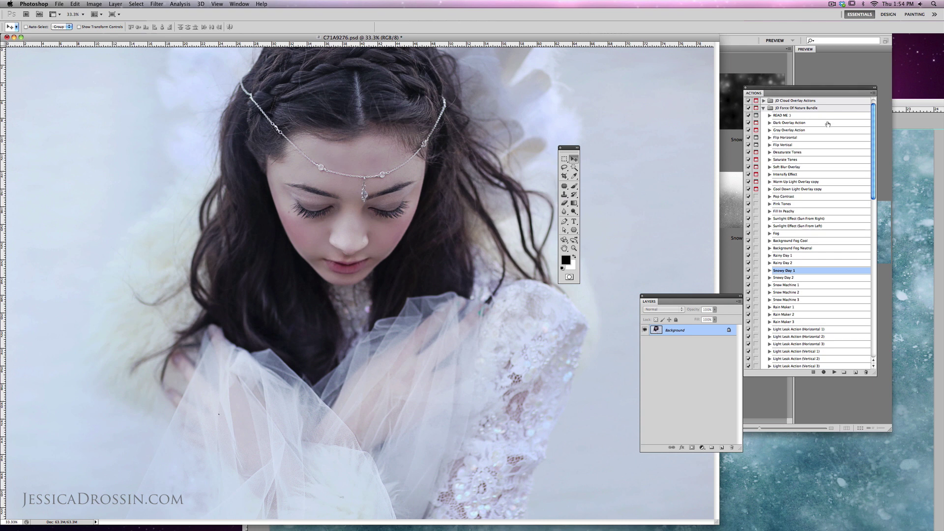
Step: Drag the Ice.jpg texture onto the portrait as a new Layer 1
{"action": "left_click", "coordinate": [912, 166]}
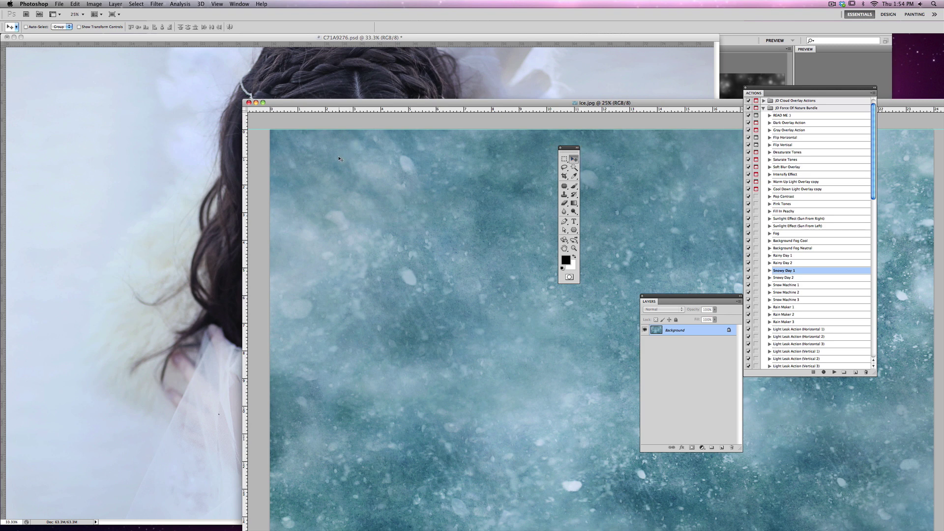
{"action": "left_click_drag", "start_coordinate": [317, 150], "coordinate": [111, 91]}
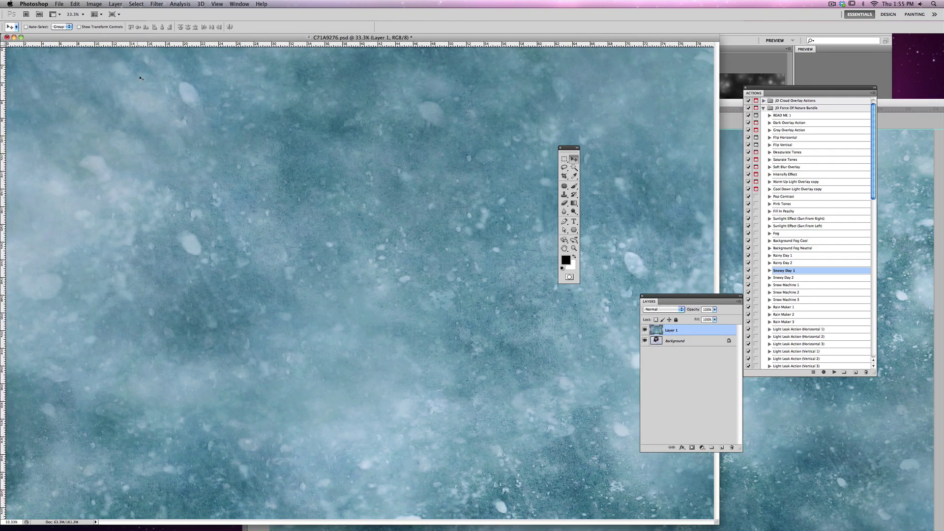
{"action": "left_click_drag", "start_coordinate": [563, 145], "coordinate": [699, 114]}
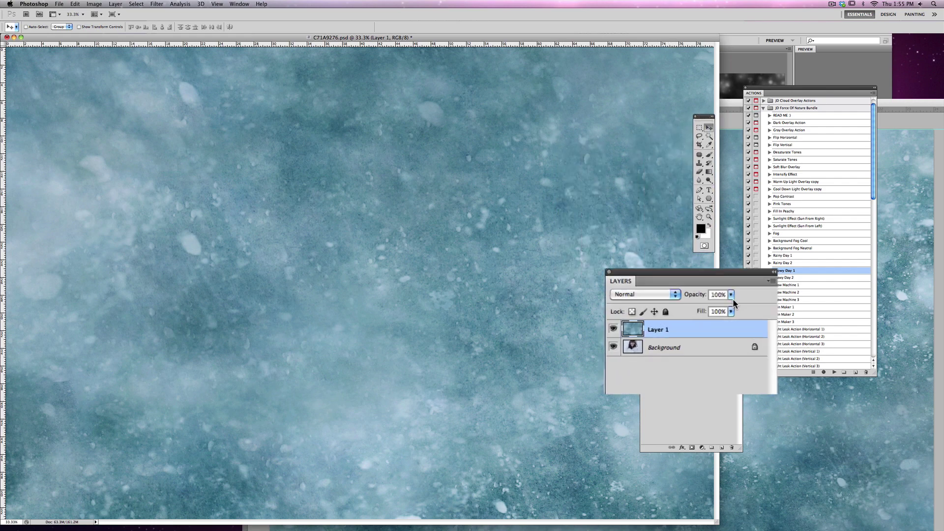
Step: Set the ice layer's blend mode to Multiply and its opacity to 81%
{"action": "left_click", "coordinate": [715, 310]}
{"action": "left_click_drag", "start_coordinate": [715, 316], "coordinate": [699, 317]}
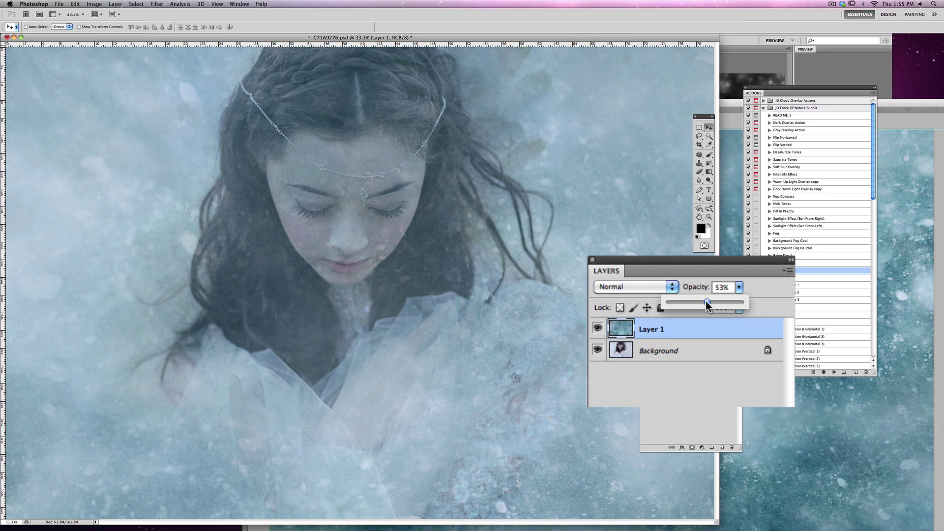
{"action": "key", "text": "Escape"}
{"action": "left_click", "coordinate": [631, 287]}
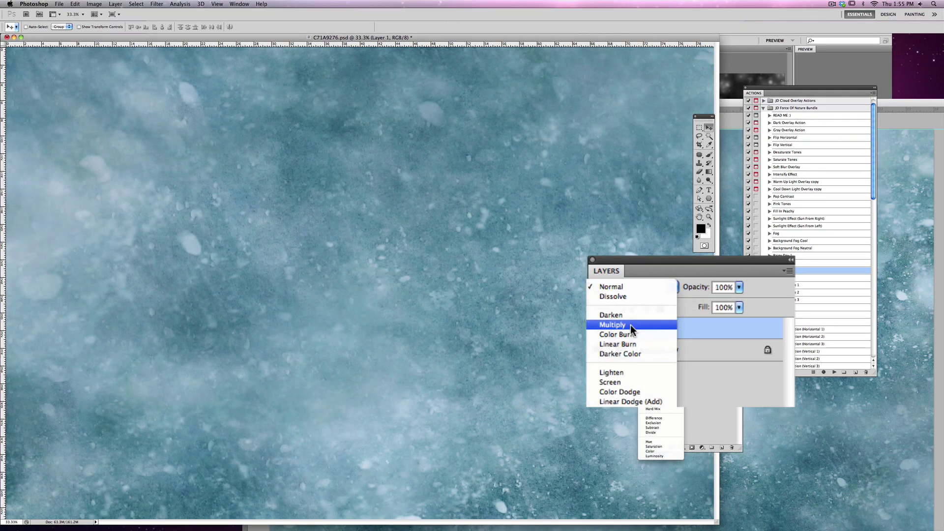
{"action": "left_click", "coordinate": [630, 325]}
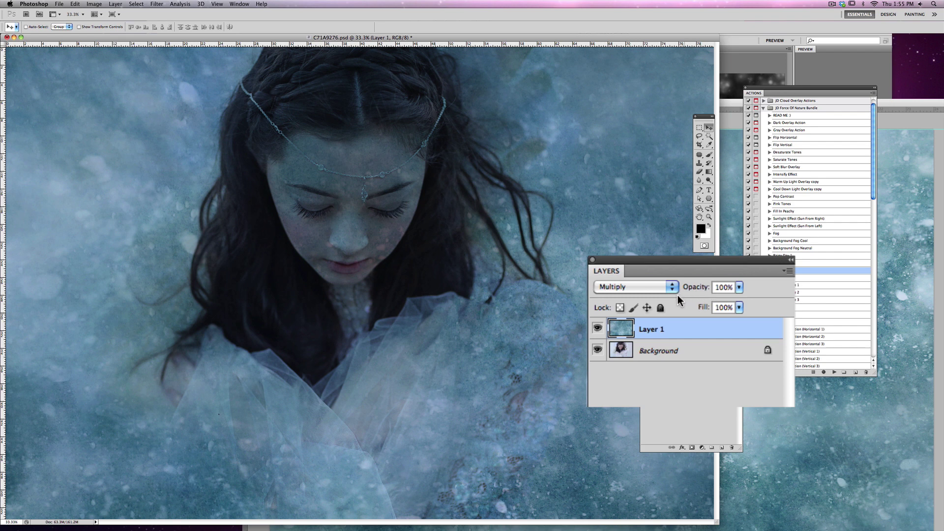
{"action": "left_click", "coordinate": [739, 289]}
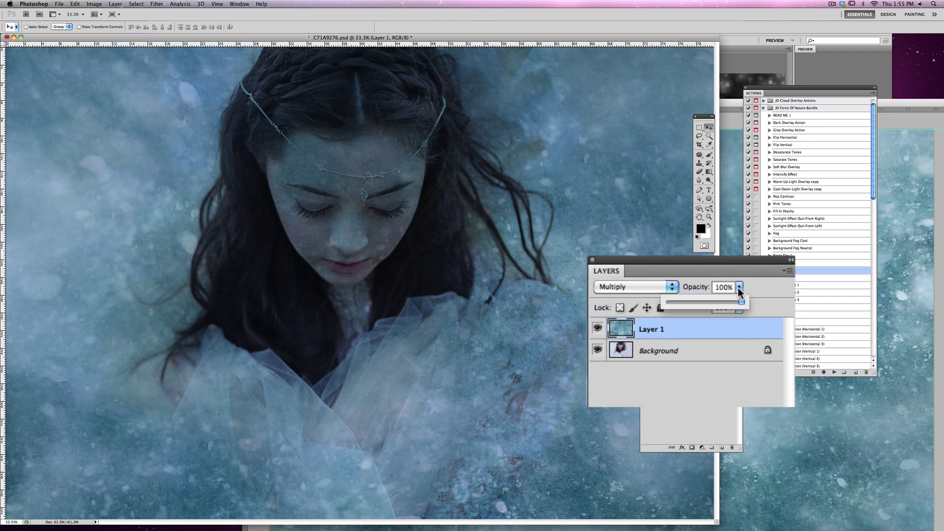
{"action": "left_click_drag", "start_coordinate": [727, 301], "coordinate": [726, 301]}
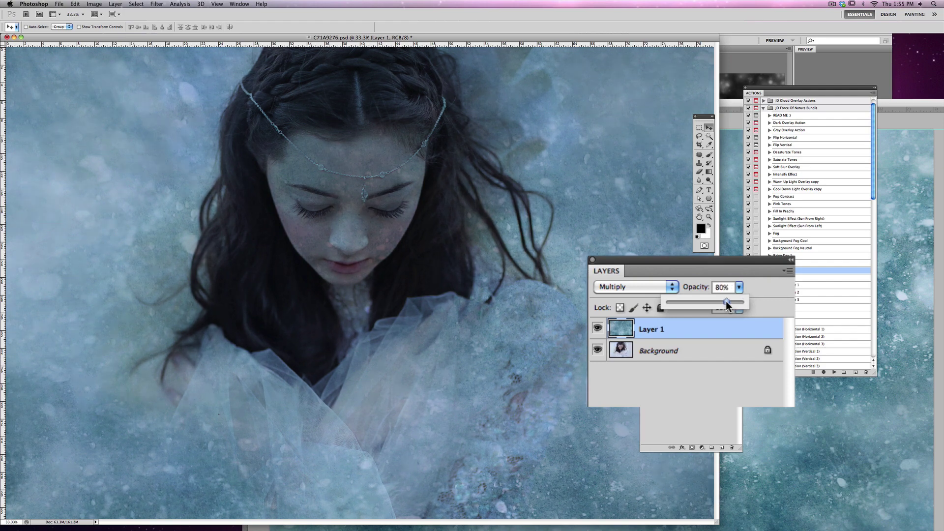
Step: Add a white layer mask to Layer 1, set default black/white colours, and target the mask
{"action": "left_click", "coordinate": [674, 333]}
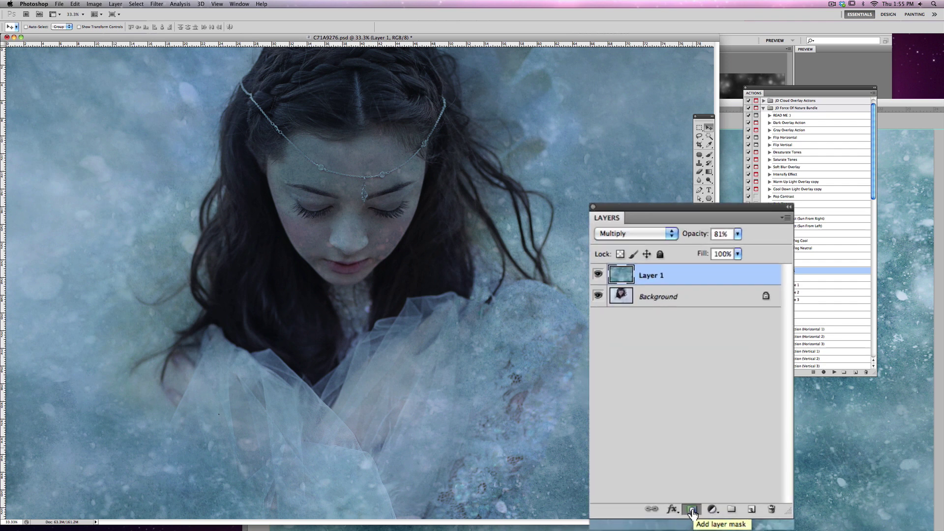
{"action": "left_click", "coordinate": [693, 511]}
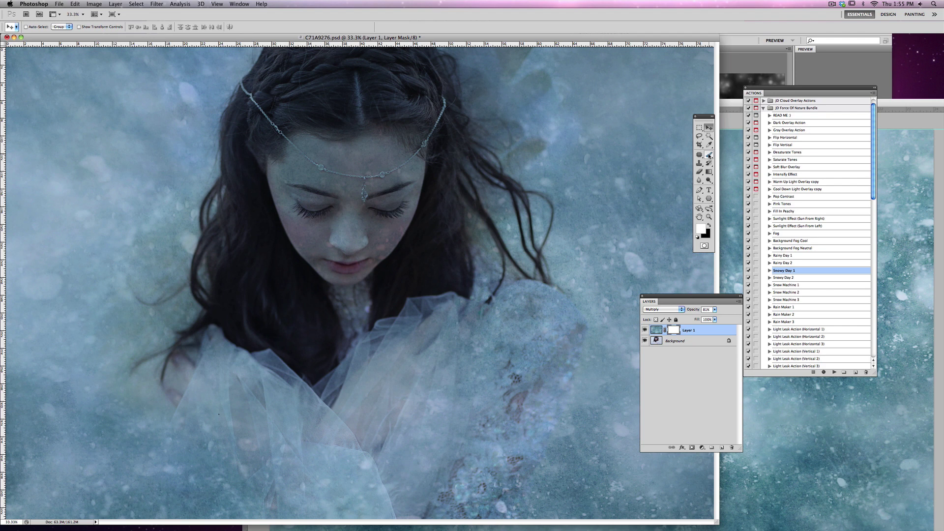
{"action": "left_click", "coordinate": [708, 225]}
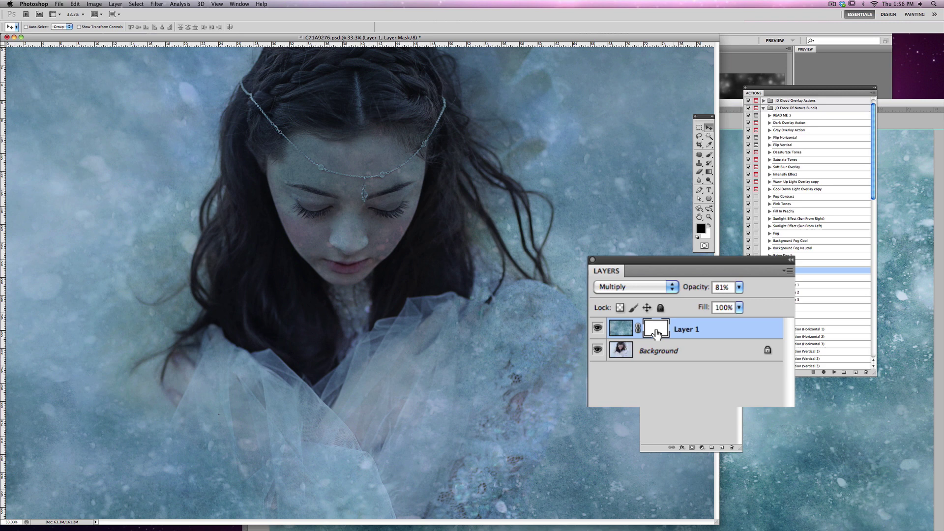
{"action": "left_click", "coordinate": [621, 328]}
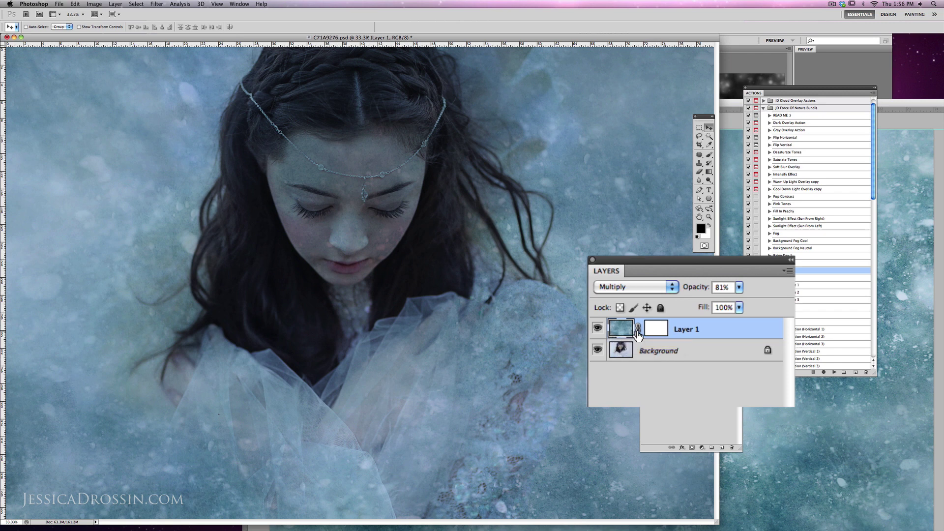
{"action": "left_click", "coordinate": [661, 333]}
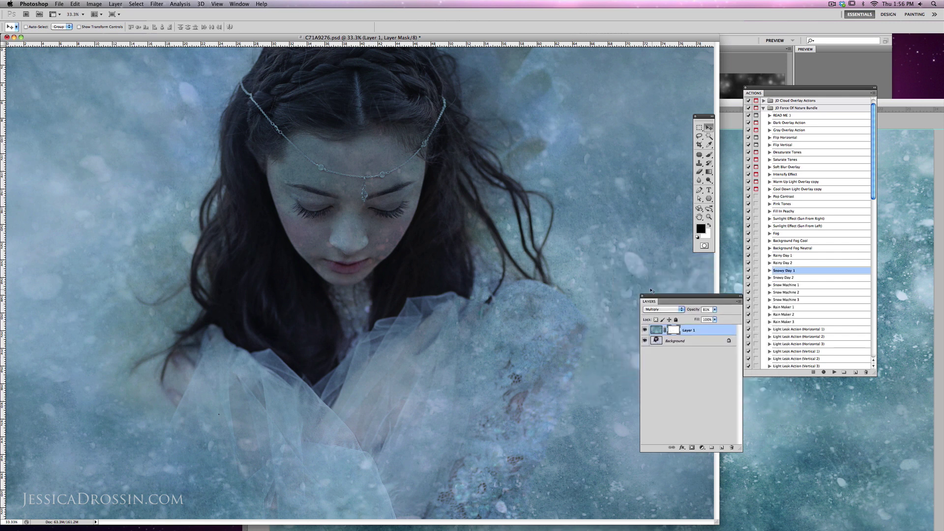
Step: Set up the Brush tool at 401 px, 15% opacity and 16% flow
{"action": "left_click", "coordinate": [708, 155]}
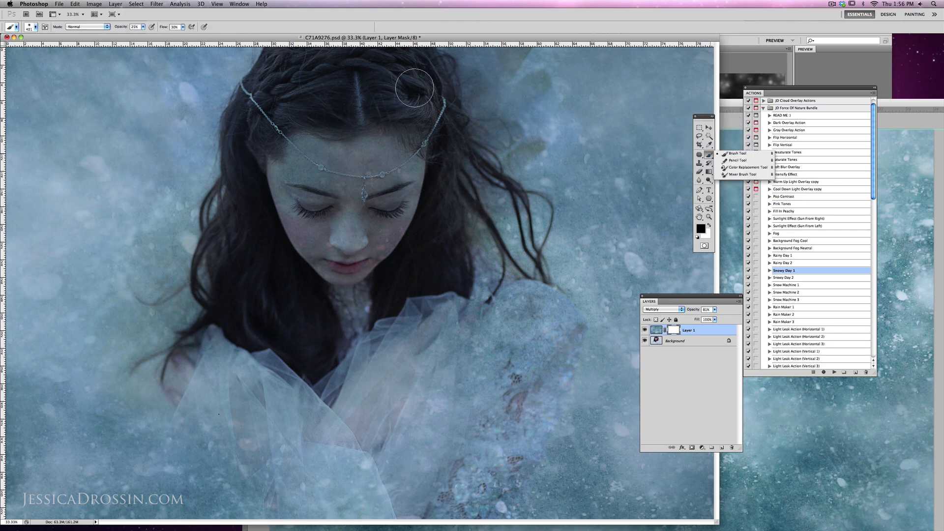
{"action": "left_click", "coordinate": [35, 27]}
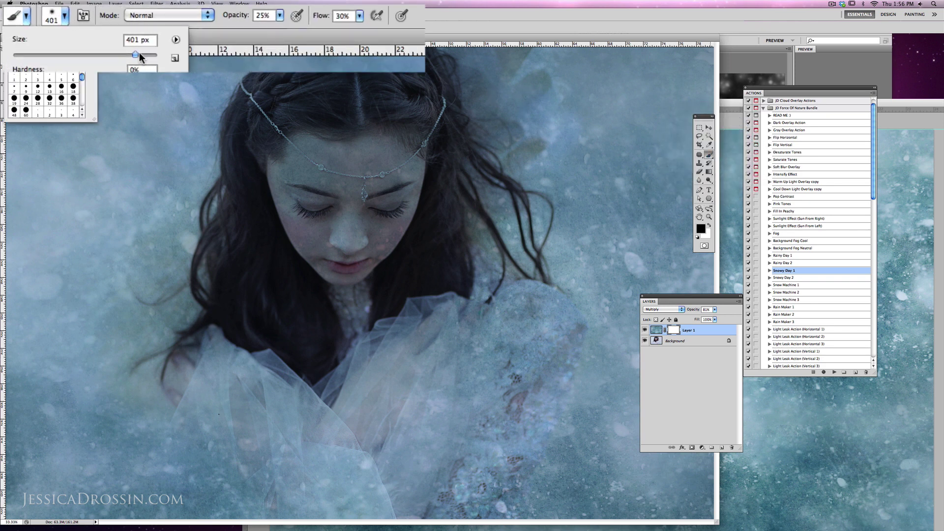
{"action": "left_click_drag", "start_coordinate": [140, 52], "coordinate": [134, 53]}
{"action": "left_click", "coordinate": [280, 16]}
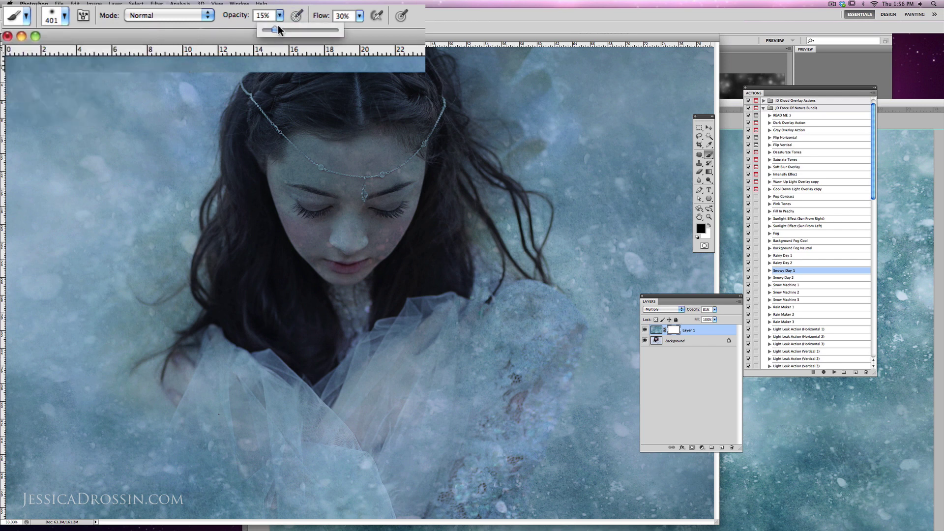
{"action": "left_click", "coordinate": [359, 16]}
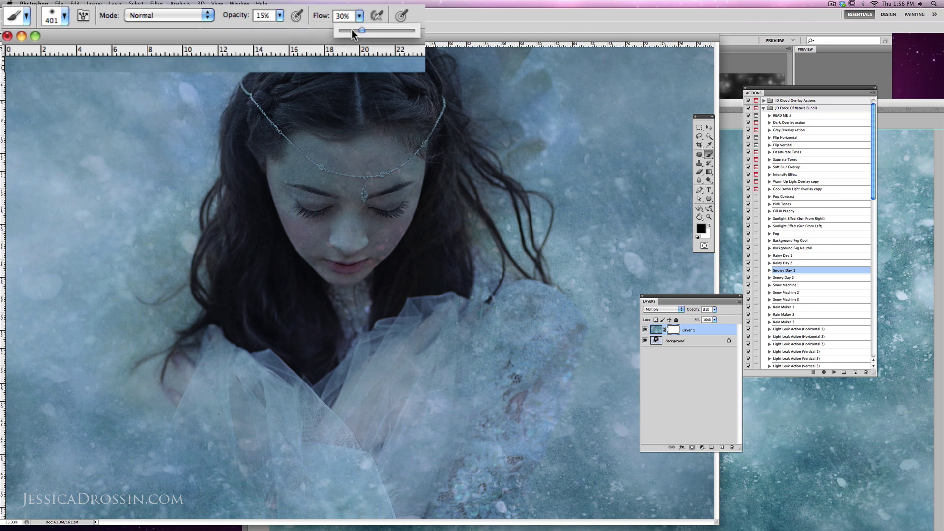
{"action": "left_click_drag", "start_coordinate": [352, 31], "coordinate": [350, 31]}
{"action": "left_click", "coordinate": [286, 198]}
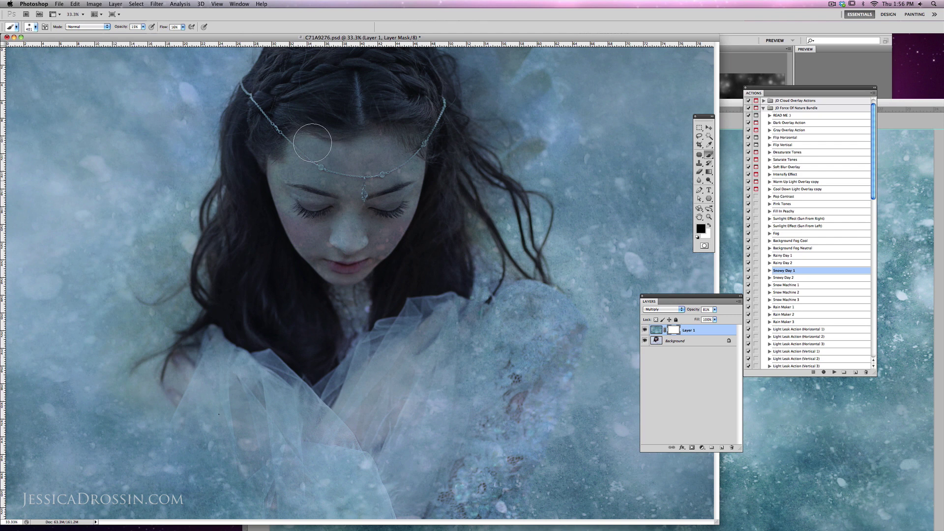
Step: Paint black on the ice layer's mask over the face, chest and hair beside the neck
{"action": "mouse_move", "coordinate": [330, 203]}
{"action": "left_mouse_down"}
{"action": "mouse_move", "coordinate": [321, 234]}
{"action": "mouse_move", "coordinate": [391, 155]}
{"action": "mouse_move", "coordinate": [350, 268]}
{"action": "mouse_move", "coordinate": [403, 208]}
{"action": "mouse_move", "coordinate": [368, 330]}
{"action": "mouse_move", "coordinate": [317, 334]}
{"action": "mouse_move", "coordinate": [297, 304]}
{"action": "mouse_move", "coordinate": [285, 325]}
{"action": "mouse_move", "coordinate": [324, 273]}
{"action": "mouse_move", "coordinate": [403, 237]}
{"action": "mouse_move", "coordinate": [423, 298]}
{"action": "mouse_move", "coordinate": [433, 268]}
{"action": "mouse_move", "coordinate": [410, 161]}
{"action": "mouse_move", "coordinate": [371, 140]}
{"action": "mouse_move", "coordinate": [315, 163]}
{"action": "mouse_move", "coordinate": [260, 224]}
{"action": "mouse_move", "coordinate": [290, 297]}
{"action": "mouse_move", "coordinate": [318, 309]}
{"action": "mouse_move", "coordinate": [342, 280]}
{"action": "mouse_move", "coordinate": [264, 328]}
{"action": "mouse_move", "coordinate": [267, 414]}
{"action": "mouse_move", "coordinate": [258, 437]}
{"action": "mouse_move", "coordinate": [175, 359]}
{"action": "mouse_move", "coordinate": [328, 423]}
{"action": "mouse_move", "coordinate": [426, 343]}
{"action": "mouse_move", "coordinate": [401, 425]}
{"action": "mouse_move", "coordinate": [419, 341]}
{"action": "mouse_move", "coordinate": [383, 399]}
{"action": "mouse_move", "coordinate": [465, 329]}
{"action": "mouse_move", "coordinate": [421, 284]}
{"action": "mouse_move", "coordinate": [384, 182]}
{"action": "mouse_move", "coordinate": [273, 188]}
{"action": "mouse_move", "coordinate": [371, 157]}
{"action": "mouse_move", "coordinate": [352, 276]}
{"action": "mouse_move", "coordinate": [464, 279]}
{"action": "mouse_move", "coordinate": [396, 411]}
{"action": "mouse_move", "coordinate": [477, 349]}
{"action": "mouse_move", "coordinate": [354, 447]}
{"action": "mouse_move", "coordinate": [227, 358]}
{"action": "mouse_move", "coordinate": [206, 377]}
{"action": "mouse_move", "coordinate": [340, 427]}
{"action": "mouse_move", "coordinate": [463, 354]}
{"action": "left_mouse_up"}
{"action": "mouse_move", "coordinate": [401, 340]}
{"action": "left_mouse_down"}
{"action": "mouse_move", "coordinate": [381, 217]}
{"action": "mouse_move", "coordinate": [309, 135]}
{"action": "mouse_move", "coordinate": [381, 243]}
{"action": "mouse_move", "coordinate": [357, 438]}
{"action": "left_mouse_up"}
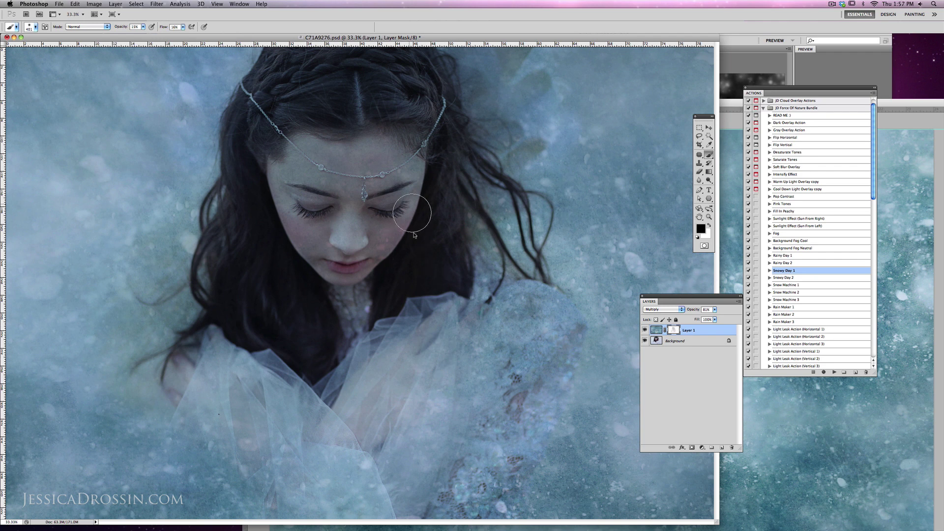
{"action": "mouse_move", "coordinate": [397, 191]}
{"action": "left_mouse_down"}
{"action": "mouse_move", "coordinate": [307, 342]}
{"action": "mouse_move", "coordinate": [290, 300]}
{"action": "mouse_move", "coordinate": [390, 211]}
{"action": "mouse_move", "coordinate": [357, 351]}
{"action": "mouse_move", "coordinate": [367, 313]}
{"action": "mouse_move", "coordinate": [344, 307]}
{"action": "mouse_move", "coordinate": [355, 252]}
{"action": "mouse_move", "coordinate": [300, 299]}
{"action": "mouse_move", "coordinate": [286, 326]}
{"action": "mouse_move", "coordinate": [407, 247]}
{"action": "mouse_move", "coordinate": [389, 265]}
{"action": "mouse_move", "coordinate": [387, 309]}
{"action": "mouse_move", "coordinate": [452, 295]}
{"action": "mouse_move", "coordinate": [389, 436]}
{"action": "mouse_move", "coordinate": [340, 328]}
{"action": "mouse_move", "coordinate": [274, 399]}
{"action": "mouse_move", "coordinate": [265, 389]}
{"action": "mouse_move", "coordinate": [208, 402]}
{"action": "mouse_move", "coordinate": [485, 317]}
{"action": "mouse_move", "coordinate": [422, 406]}
{"action": "mouse_move", "coordinate": [460, 334]}
{"action": "mouse_move", "coordinate": [387, 336]}
{"action": "mouse_move", "coordinate": [447, 311]}
{"action": "left_mouse_up"}
Step: On the ice layer's pixels, lasso a 100 px feathered selection around the girl's head, face and chest
{"action": "left_click", "coordinate": [657, 330]}
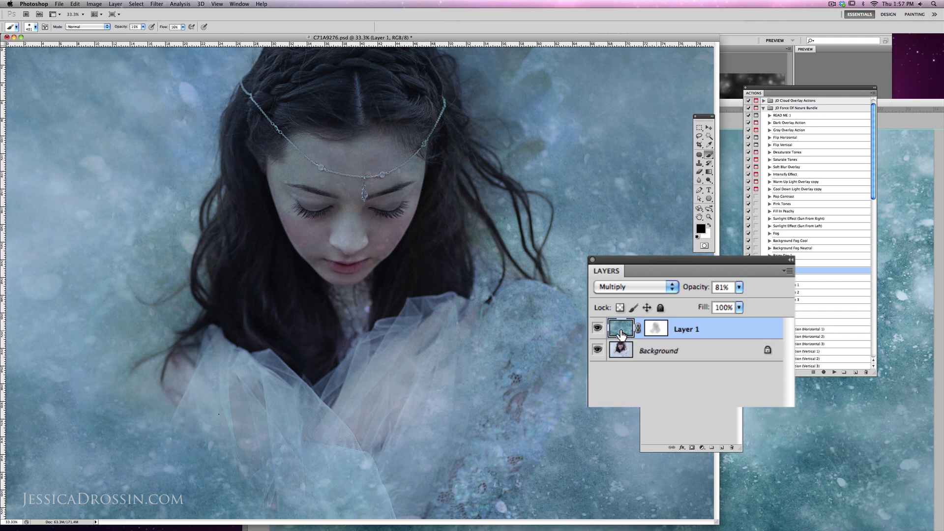
{"action": "left_click", "coordinate": [699, 136]}
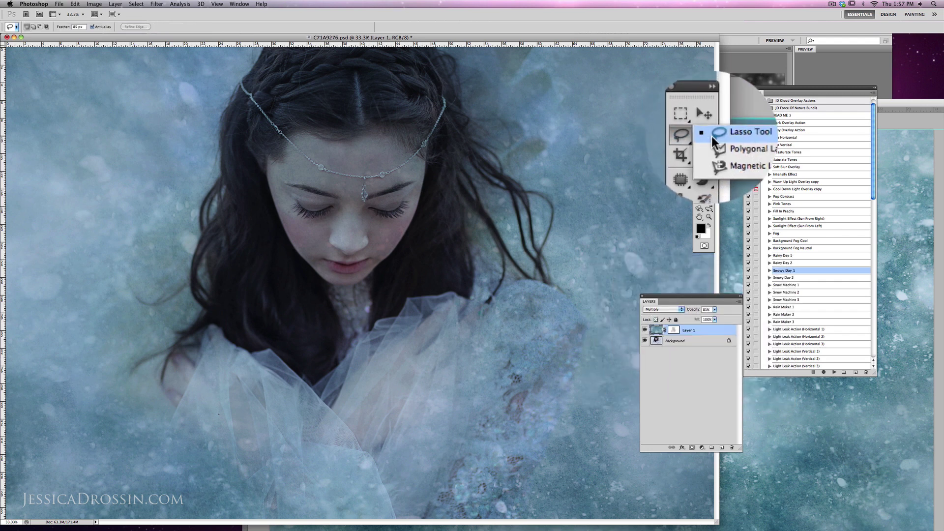
{"action": "left_click", "coordinate": [80, 27]}
{"action": "type", "text": "100"}
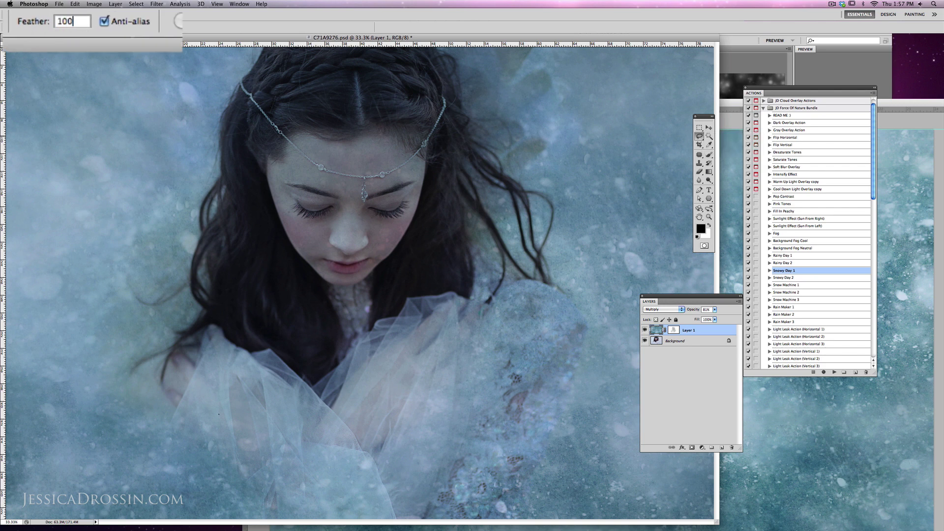
{"action": "key", "text": "Return"}
{"action": "mouse_move", "coordinate": [285, 115]}
{"action": "left_mouse_down"}
{"action": "mouse_move", "coordinate": [254, 130]}
{"action": "mouse_move", "coordinate": [245, 158]}
{"action": "mouse_move", "coordinate": [324, 382]}
{"action": "left_mouse_up"}
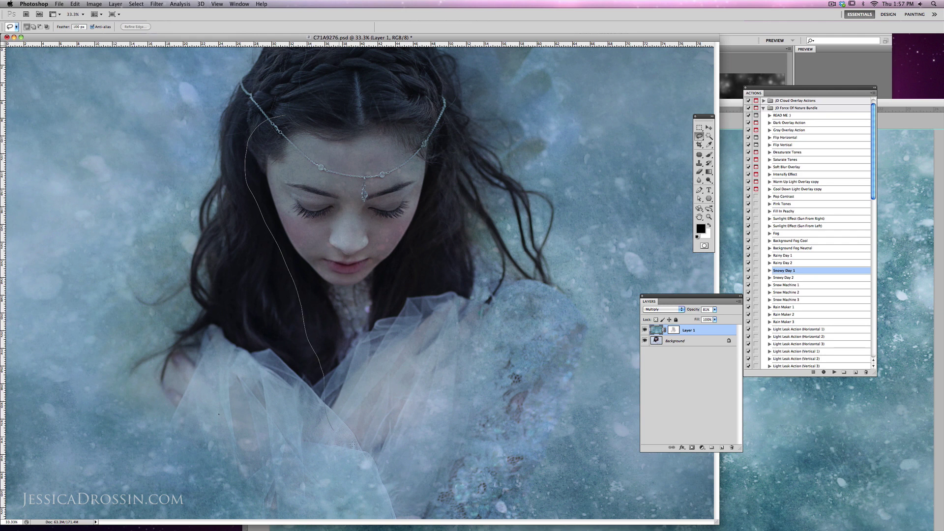
{"action": "mouse_move", "coordinate": [334, 433]}
{"action": "left_mouse_down"}
{"action": "mouse_move", "coordinate": [397, 434]}
{"action": "mouse_move", "coordinate": [435, 388]}
{"action": "mouse_move", "coordinate": [443, 344]}
{"action": "left_mouse_up"}
{"action": "mouse_move", "coordinate": [452, 269]}
{"action": "left_mouse_down"}
{"action": "mouse_move", "coordinate": [443, 127]}
{"action": "mouse_move", "coordinate": [397, 88]}
{"action": "mouse_move", "coordinate": [345, 87]}
{"action": "mouse_move", "coordinate": [290, 102]}
{"action": "mouse_move", "coordinate": [250, 183]}
{"action": "mouse_move", "coordinate": [275, 243]}
{"action": "left_mouse_up"}
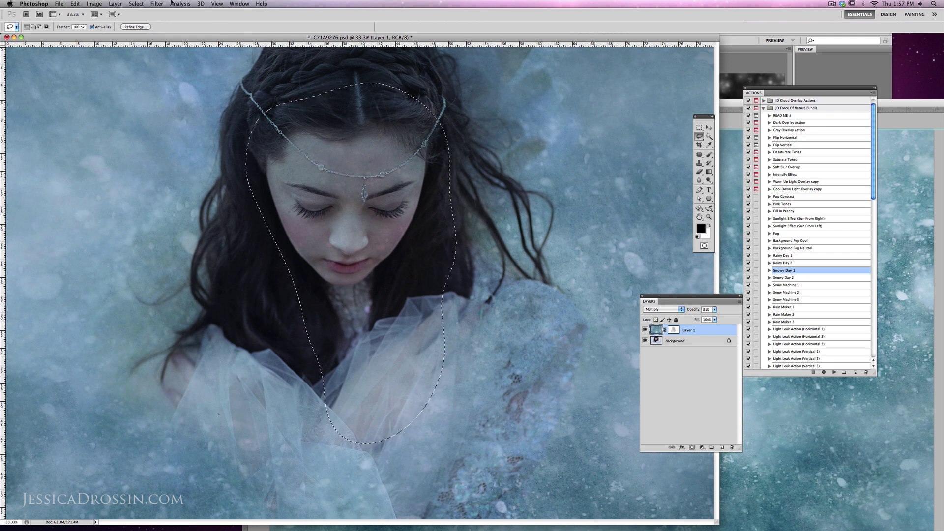
Step: Apply a Gaussian Blur with a 41.5 px radius to the selected ice texture
{"action": "left_click", "coordinate": [157, 4]}
{"action": "mouse_move", "coordinate": [167, 84]}
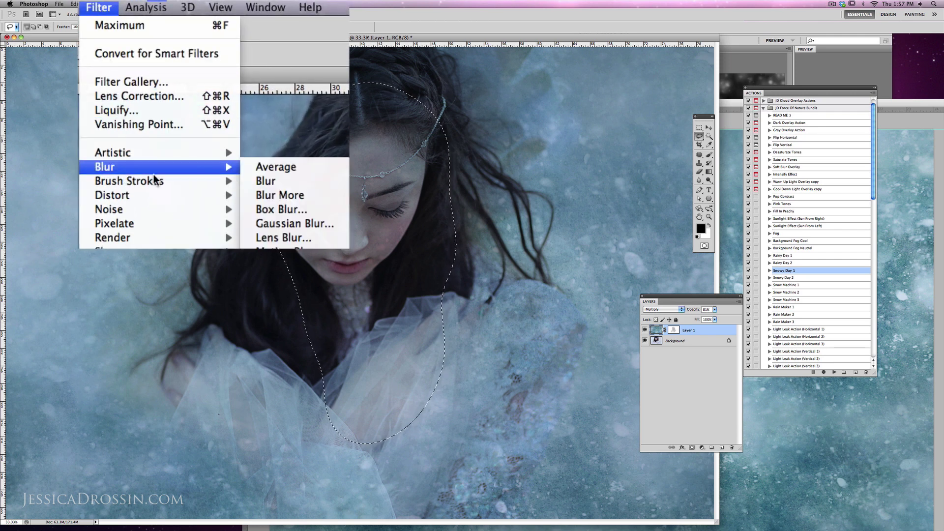
{"action": "left_click", "coordinate": [294, 224]}
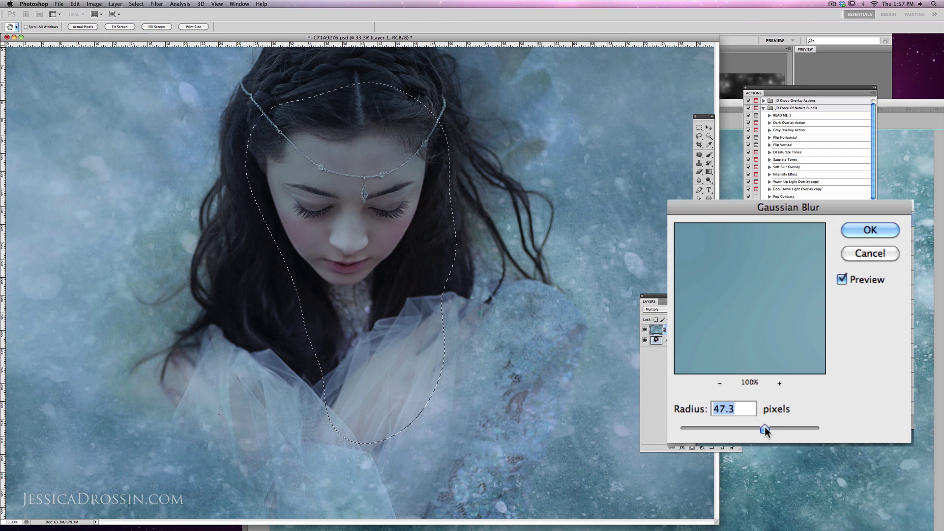
{"action": "left_click_drag", "start_coordinate": [762, 428], "coordinate": [756, 428]}
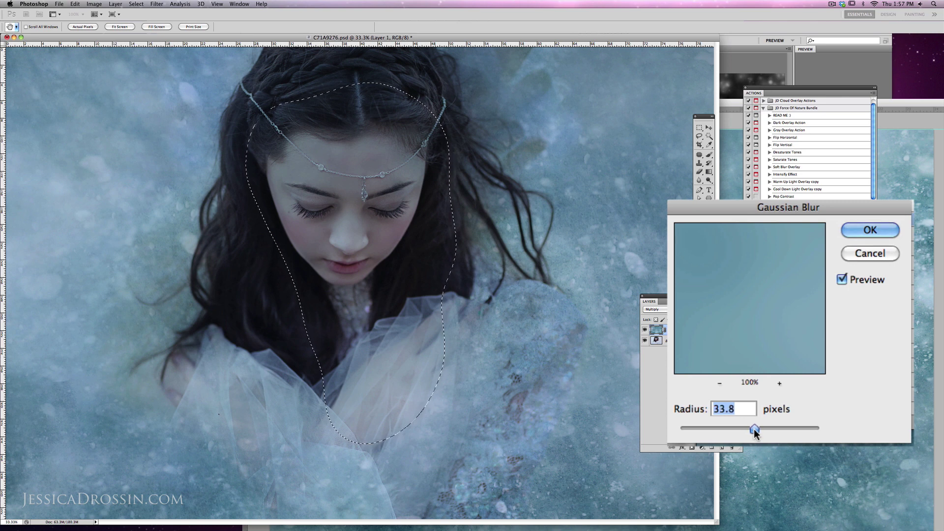
{"action": "left_click", "coordinate": [868, 231]}
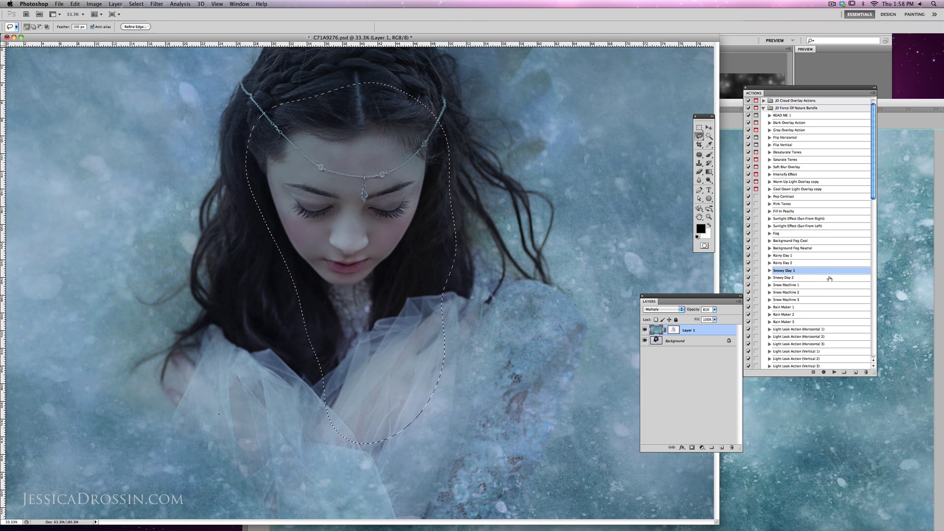
Step: Deselect, then paint black on Layer 1's mask with a 504 px soft brush over face, chest and hair
{"action": "left_click", "coordinate": [438, 79]}
{"action": "left_click", "coordinate": [673, 331]}
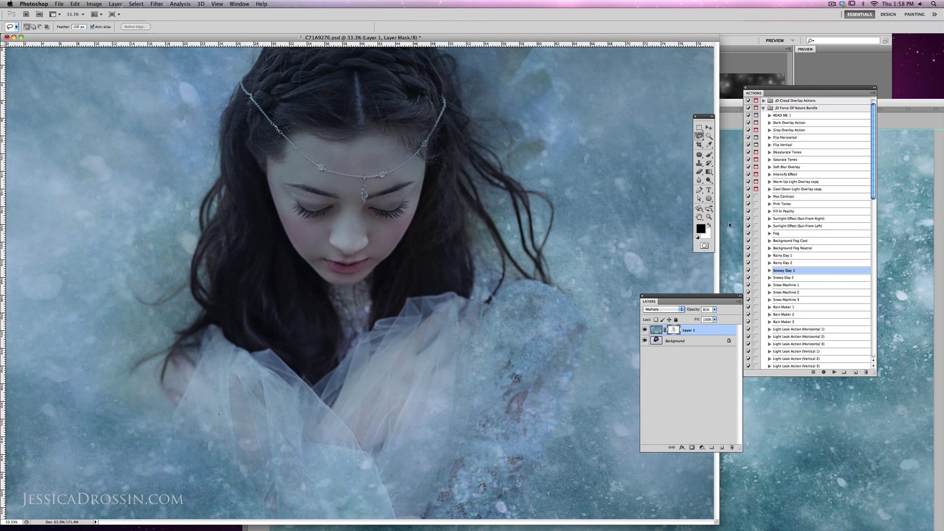
{"action": "left_click", "coordinate": [709, 155]}
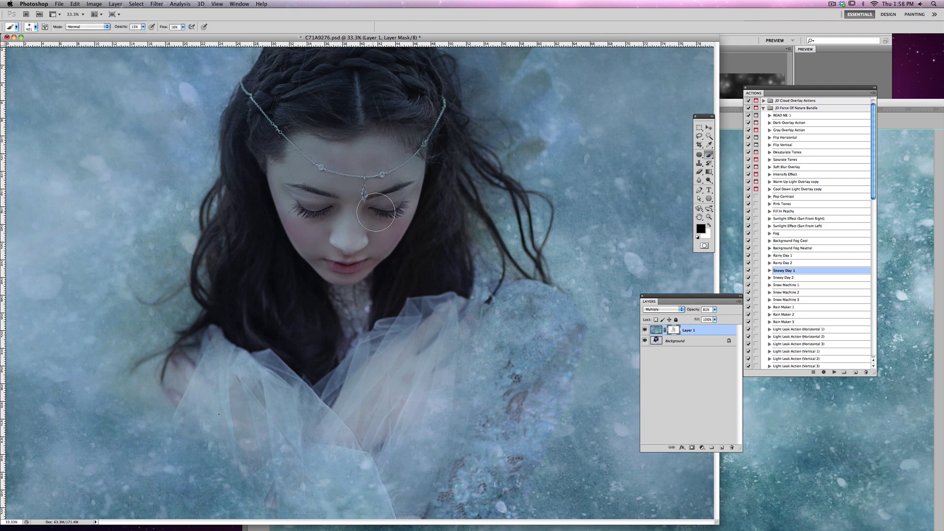
{"action": "left_click", "coordinate": [36, 27]}
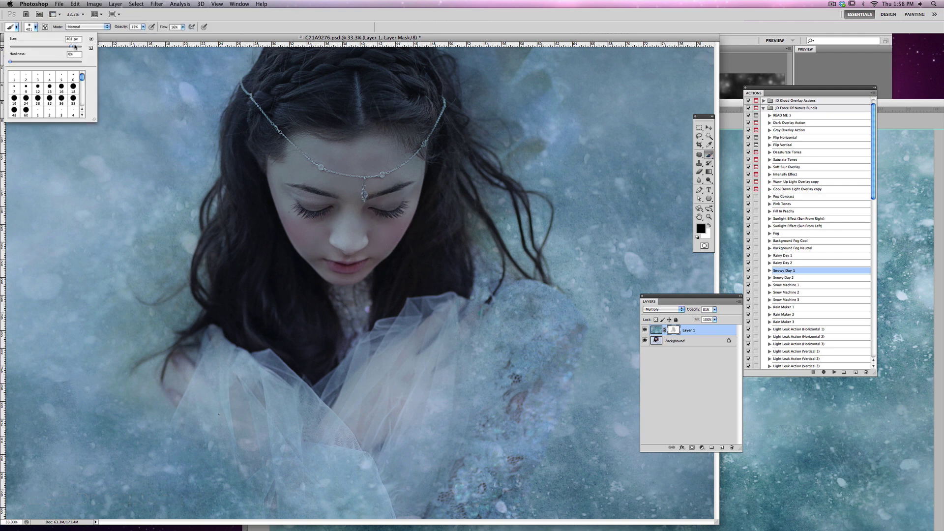
{"action": "left_click", "coordinate": [158, 42]}
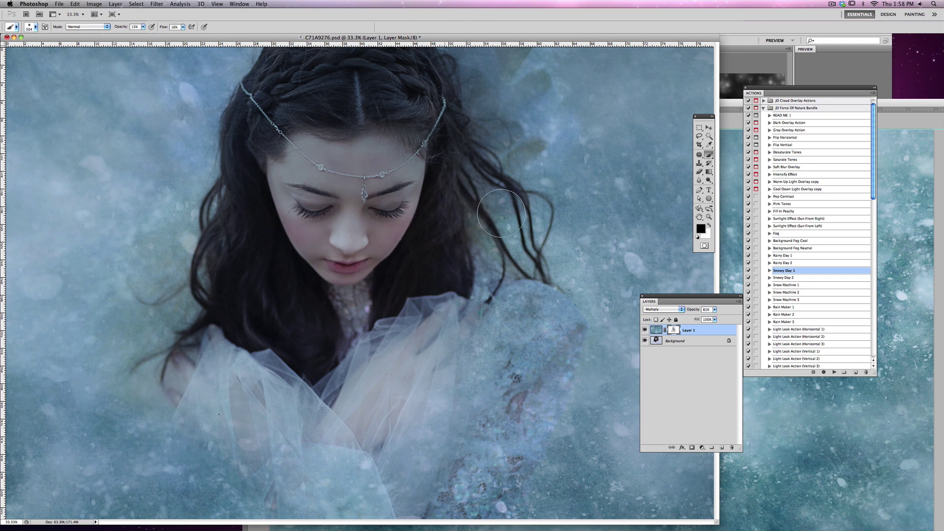
{"action": "mouse_move", "coordinate": [262, 180]}
{"action": "left_mouse_down"}
{"action": "mouse_move", "coordinate": [351, 312]}
{"action": "mouse_move", "coordinate": [404, 300]}
{"action": "mouse_move", "coordinate": [454, 156]}
{"action": "mouse_move", "coordinate": [461, 237]}
{"action": "mouse_move", "coordinate": [376, 322]}
{"action": "mouse_move", "coordinate": [407, 183]}
{"action": "left_mouse_up"}
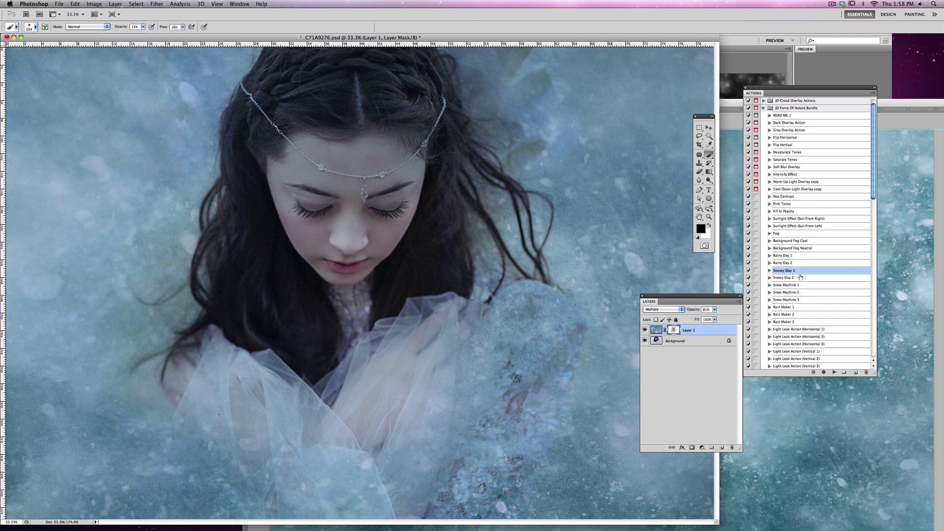
Step: Run the Fog action, set the Fog layer to 40% opacity, then hide it
{"action": "left_click", "coordinate": [770, 173]}
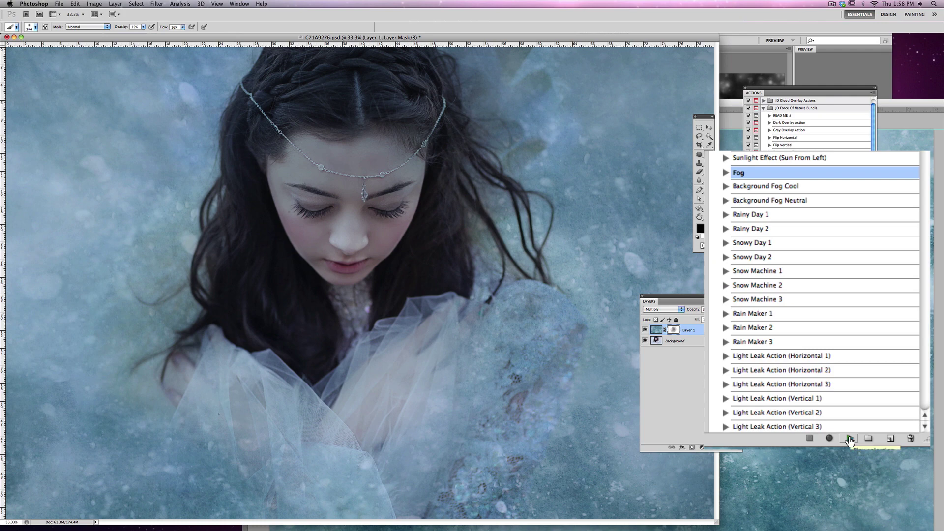
{"action": "left_click", "coordinate": [836, 374]}
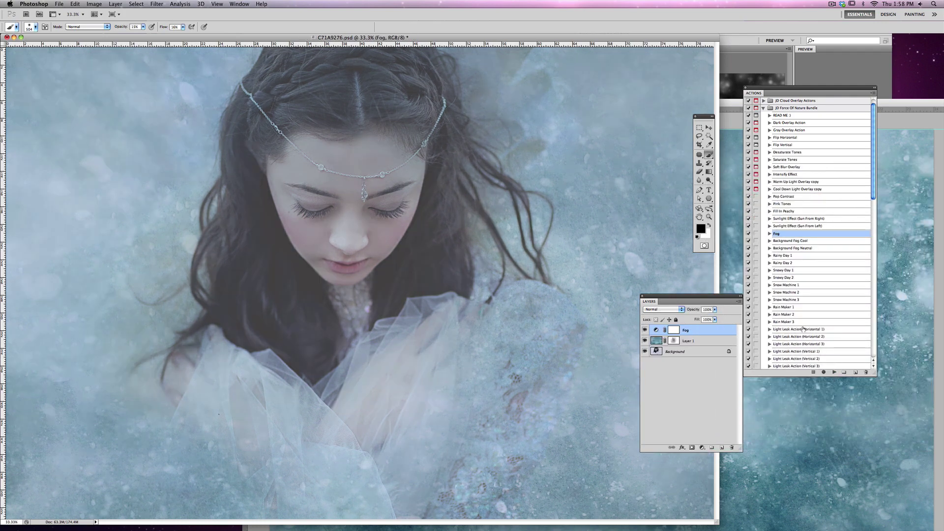
{"action": "left_click", "coordinate": [715, 310]}
{"action": "left_click_drag", "start_coordinate": [696, 317], "coordinate": [694, 317]}
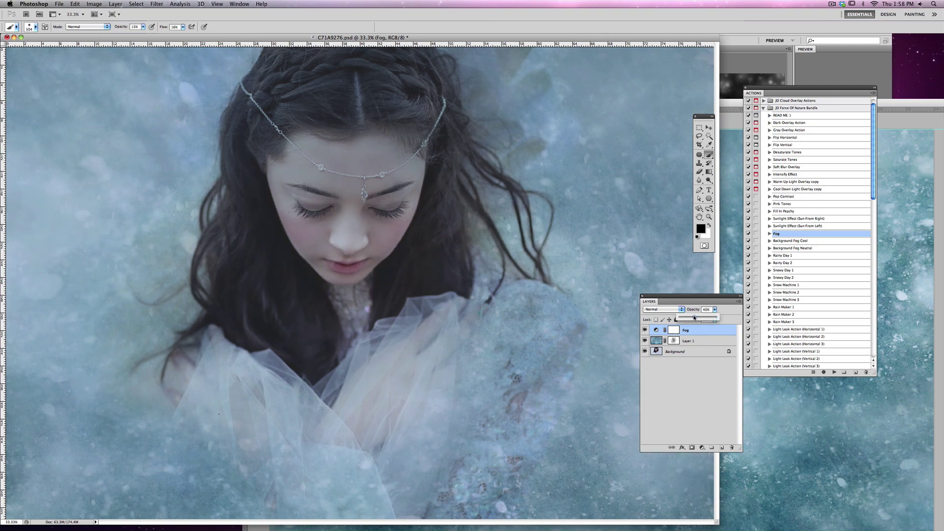
{"action": "left_click", "coordinate": [645, 330]}
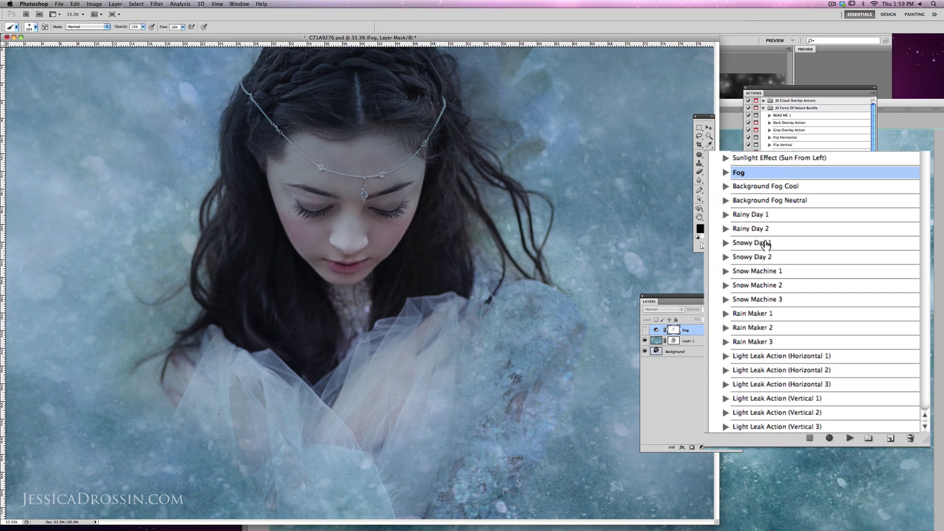
{"action": "left_click", "coordinate": [765, 244]}
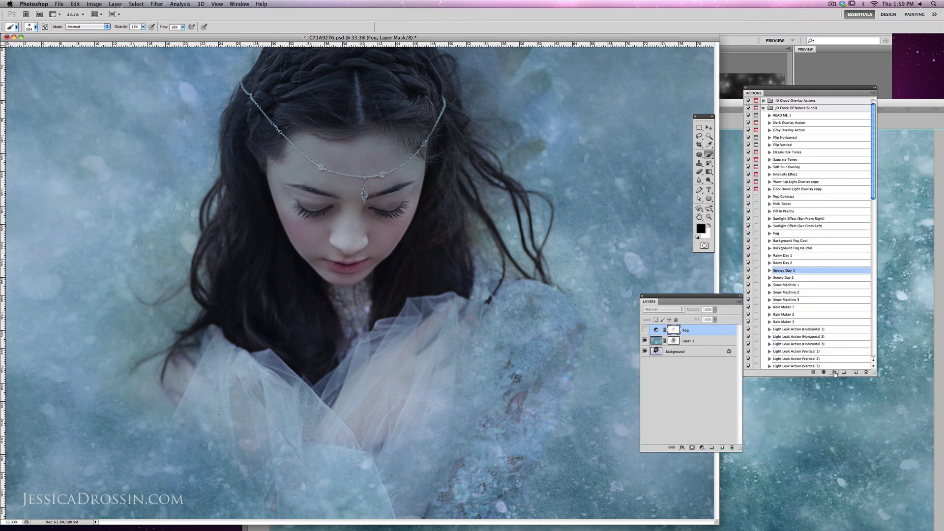
Step: Run Snowy Day 1, lower it to 49% opacity, and hide the layer
{"action": "left_click", "coordinate": [835, 373]}
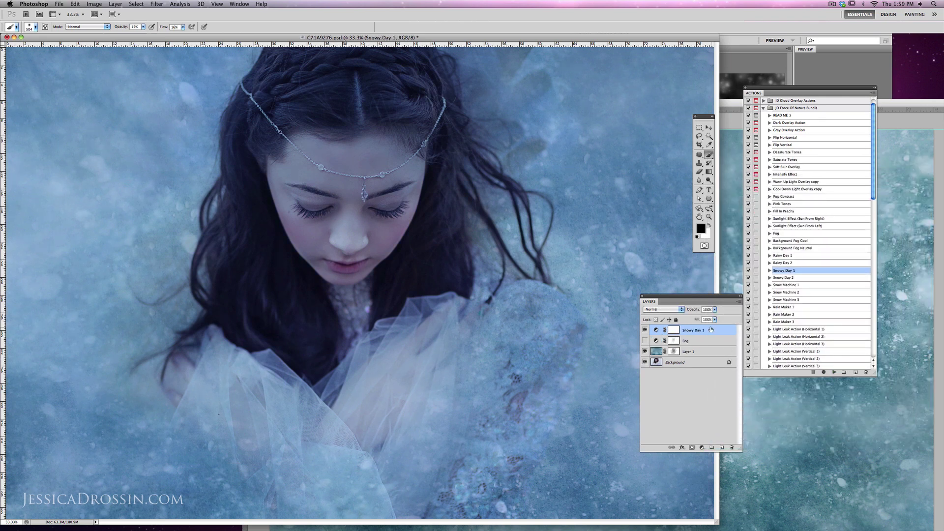
{"action": "left_click_drag", "start_coordinate": [715, 309], "coordinate": [697, 318]}
{"action": "left_click", "coordinate": [645, 330]}
Step: Run the Snowy Day 2 action and lower its opacity to tone down the effect
{"action": "left_click", "coordinate": [793, 279]}
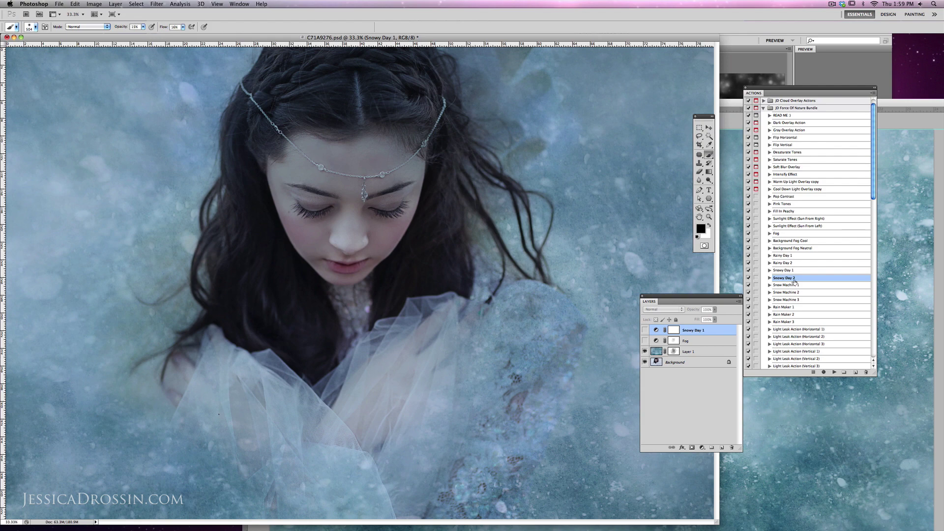
{"action": "left_click", "coordinate": [835, 372]}
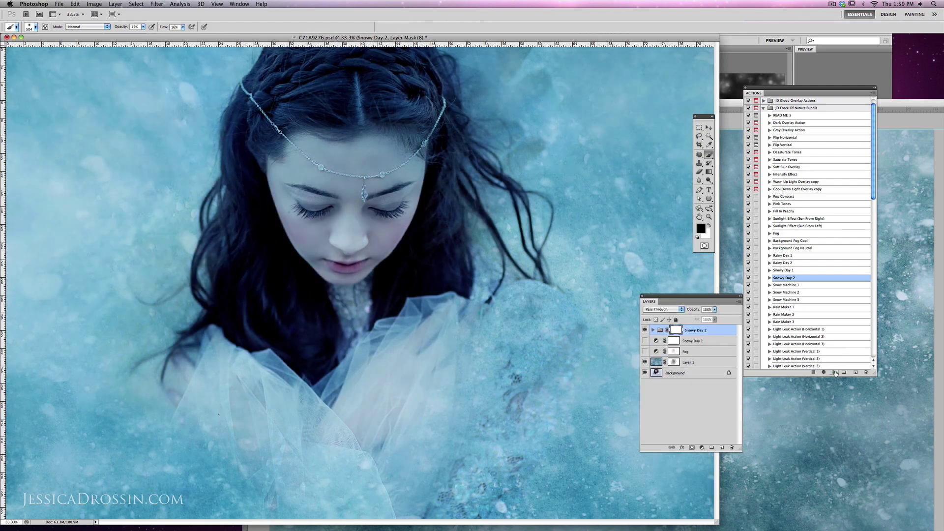
{"action": "left_click", "coordinate": [716, 310]}
{"action": "left_click_drag", "start_coordinate": [698, 318], "coordinate": [699, 319]}
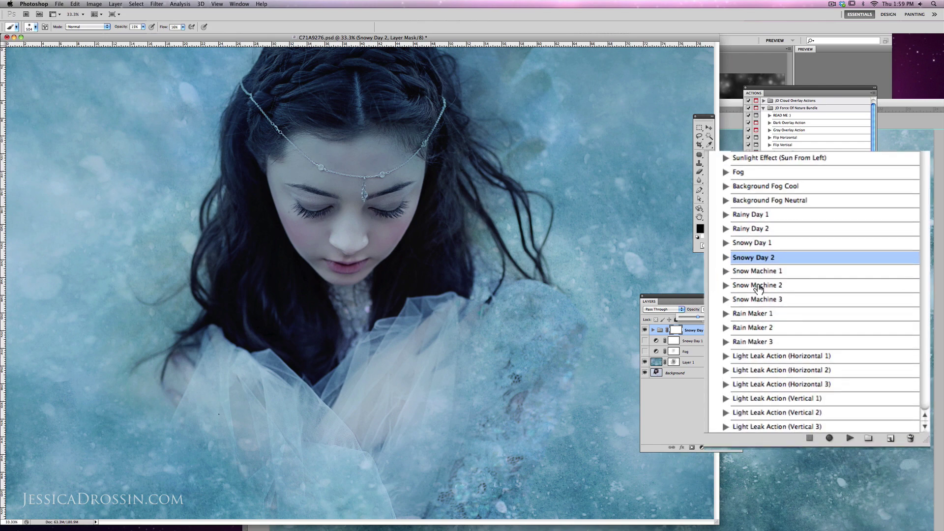
Step: Run the Snow Machine 2 action to add a Snow Flakes 2 falling-snow layer
{"action": "left_click", "coordinate": [755, 286]}
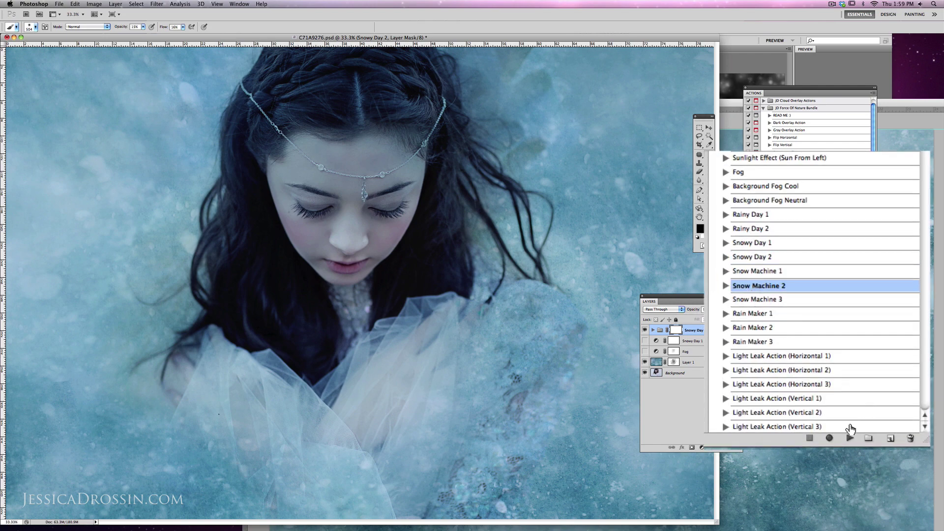
{"action": "left_click", "coordinate": [834, 373]}
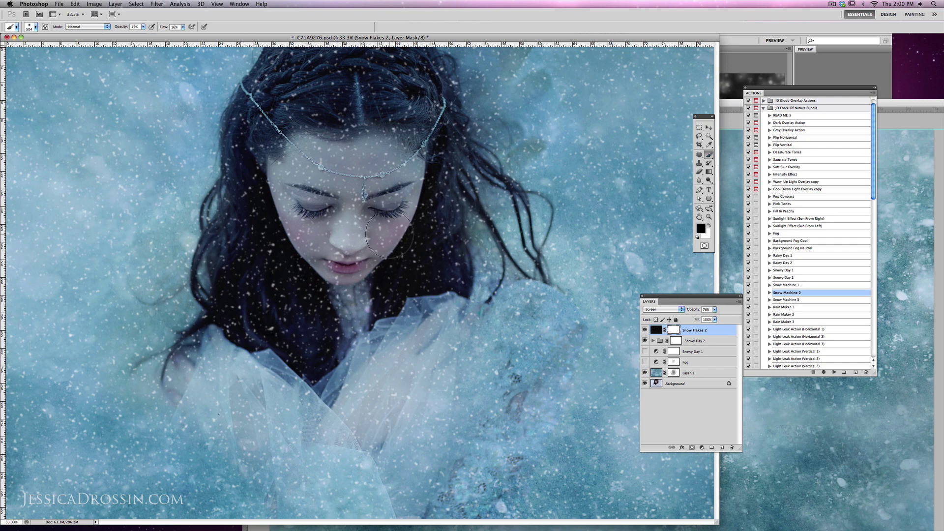
Step: Paint black on the Snow Flakes 2 mask over face and hair at 43% opacity, 57% flow
{"action": "mouse_move", "coordinate": [335, 285]}
{"action": "left_mouse_down"}
{"action": "mouse_move", "coordinate": [310, 200]}
{"action": "mouse_move", "coordinate": [276, 228]}
{"action": "mouse_move", "coordinate": [273, 249]}
{"action": "mouse_move", "coordinate": [287, 277]}
{"action": "mouse_move", "coordinate": [380, 303]}
{"action": "mouse_move", "coordinate": [398, 209]}
{"action": "left_mouse_up"}
{"action": "left_click", "coordinate": [143, 27]}
{"action": "left_click", "coordinate": [143, 39]}
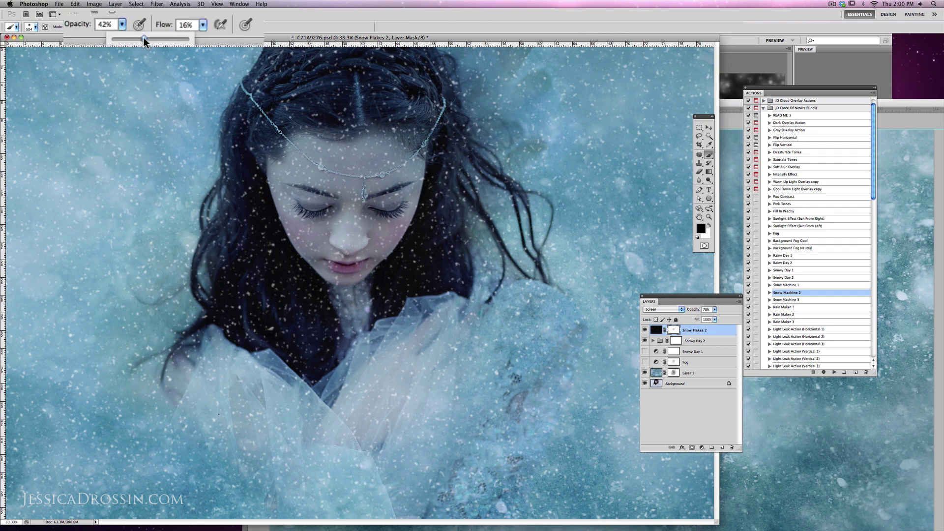
{"action": "left_click", "coordinate": [203, 24]}
{"action": "left_click", "coordinate": [235, 39]}
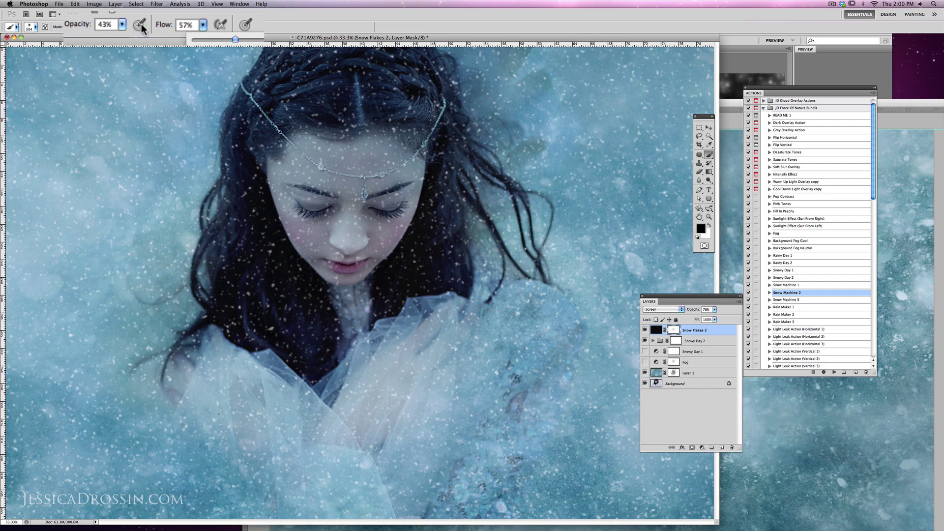
{"action": "mouse_move", "coordinate": [276, 260]}
{"action": "left_mouse_down"}
{"action": "mouse_move", "coordinate": [315, 315]}
{"action": "mouse_move", "coordinate": [363, 163]}
{"action": "mouse_move", "coordinate": [393, 177]}
{"action": "mouse_move", "coordinate": [393, 250]}
{"action": "mouse_move", "coordinate": [371, 285]}
{"action": "left_mouse_up"}
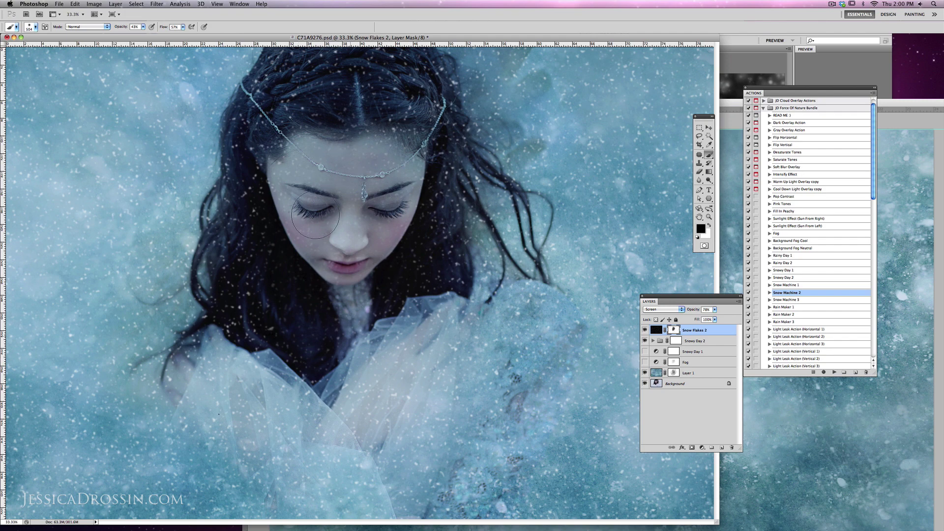
Step: With a 236 px brush, hide flakes around the neck, swapping black and white to refine
{"action": "left_click", "coordinate": [33, 27]}
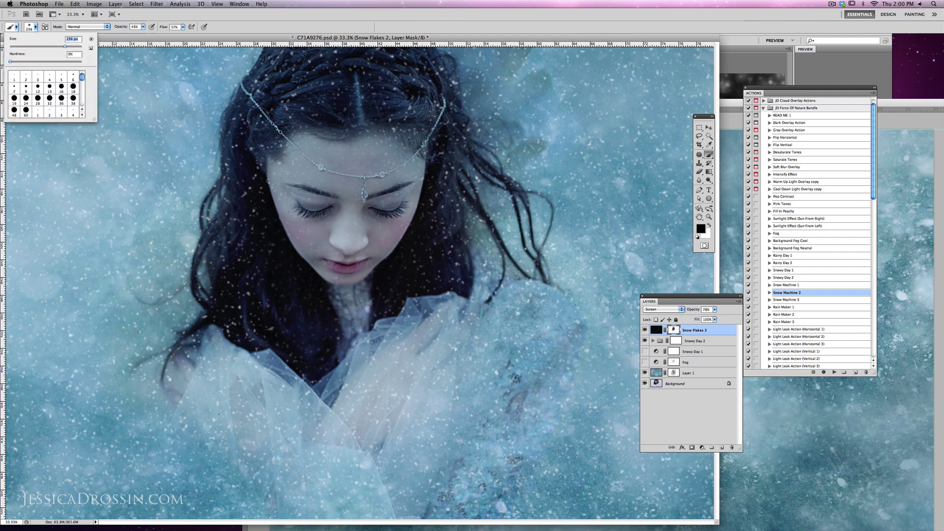
{"action": "key", "text": "Return"}
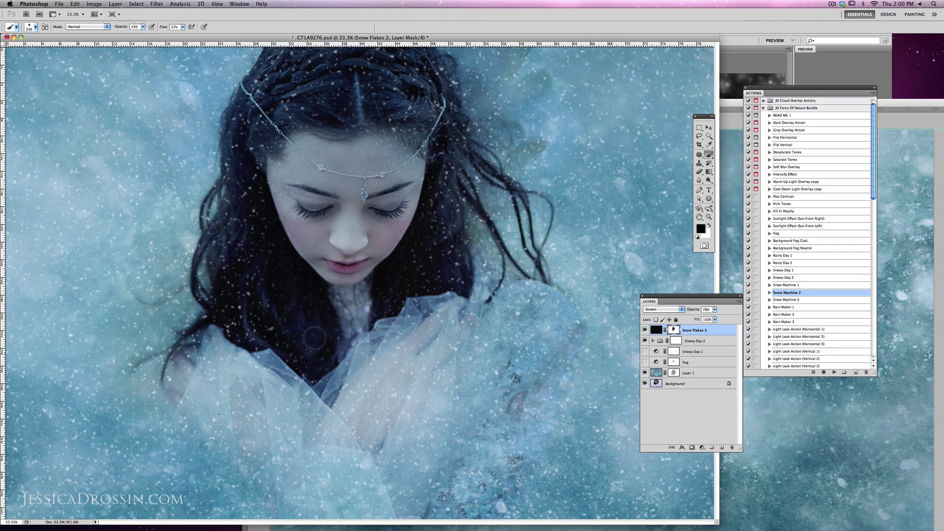
{"action": "left_click_drag", "start_coordinate": [445, 275], "coordinate": [441, 290]}
{"action": "left_click", "coordinate": [709, 226]}
{"action": "left_click", "coordinate": [708, 226]}
{"action": "left_click", "coordinate": [143, 27]}
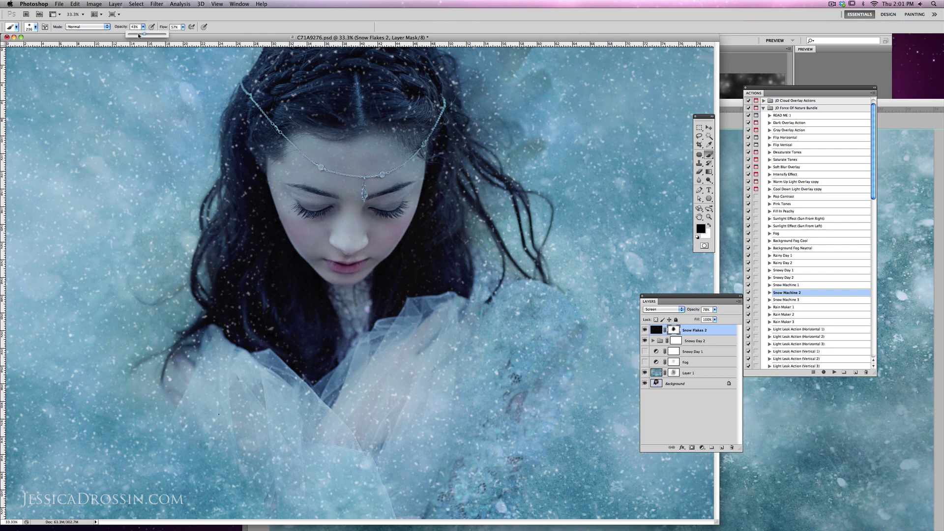
{"action": "left_click", "coordinate": [183, 27]}
Step: Drag Snow 8.jpg from Bridge's Snow folder onto the portrait as a new Snow 8 layer
{"action": "left_click", "coordinate": [339, 191]}
{"action": "left_click", "coordinate": [767, 64]}
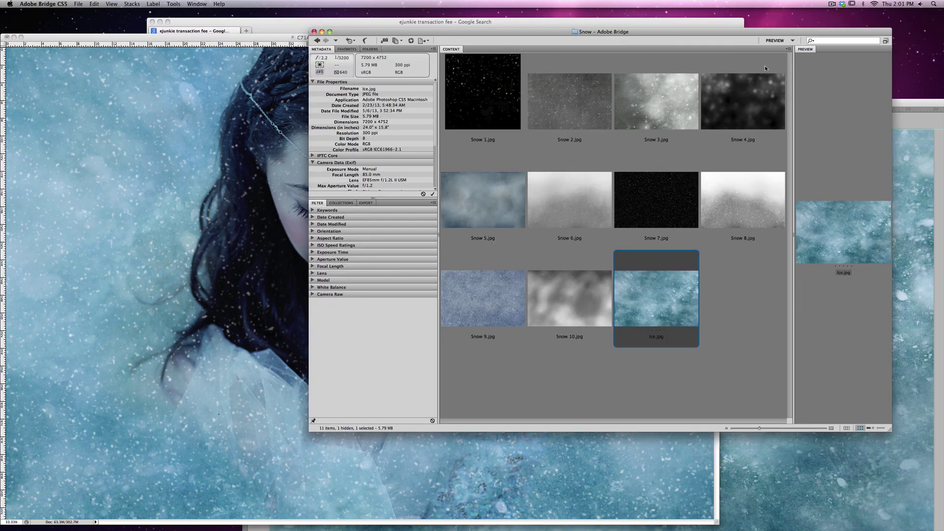
{"action": "left_click", "coordinate": [735, 203]}
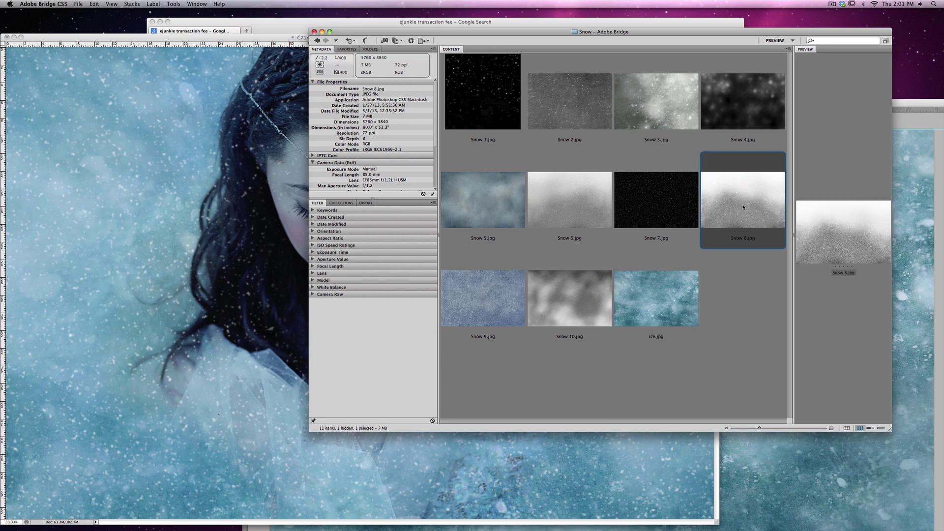
{"action": "left_click_drag", "start_coordinate": [728, 203], "coordinate": [245, 244]}
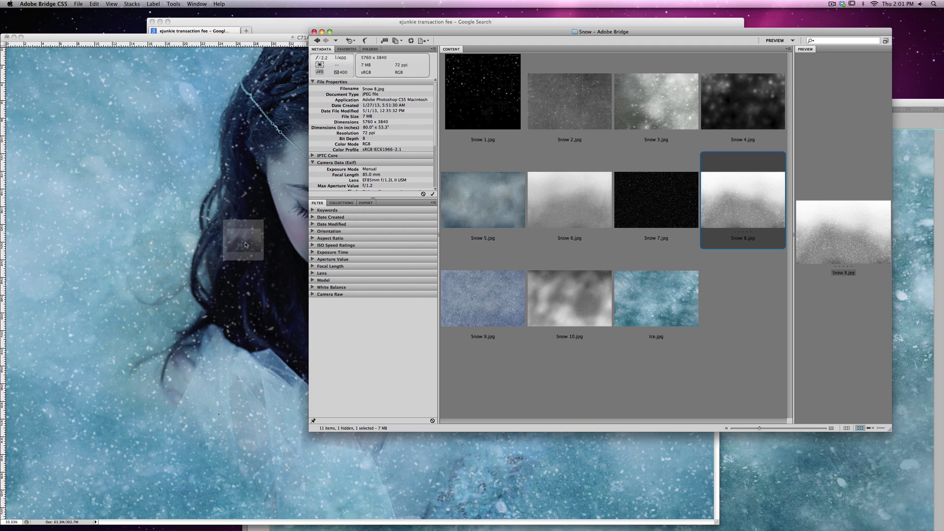
{"action": "left_click_drag", "start_coordinate": [245, 244], "coordinate": [256, 247]}
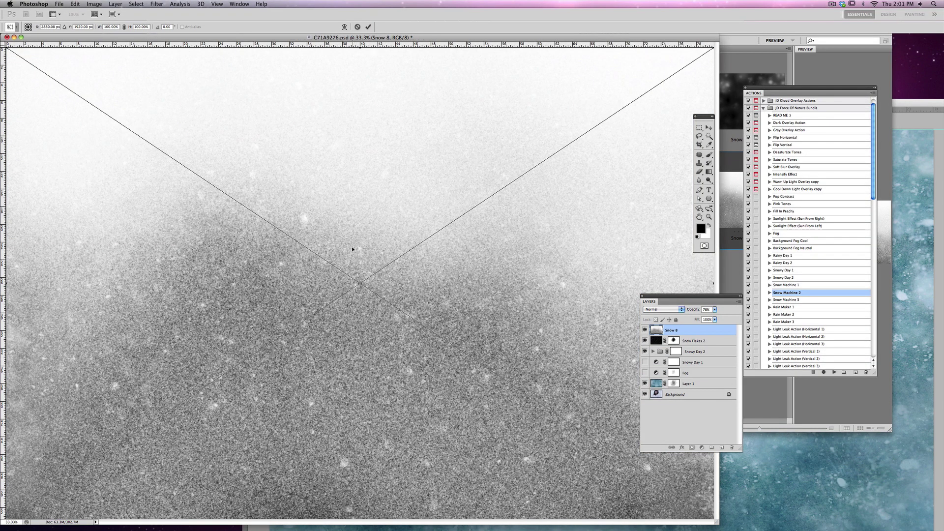
Step: Commit the Snow 8 placement and rasterize the Snow 8 Smart Object into a pixel layer
{"action": "left_click", "coordinate": [368, 27]}
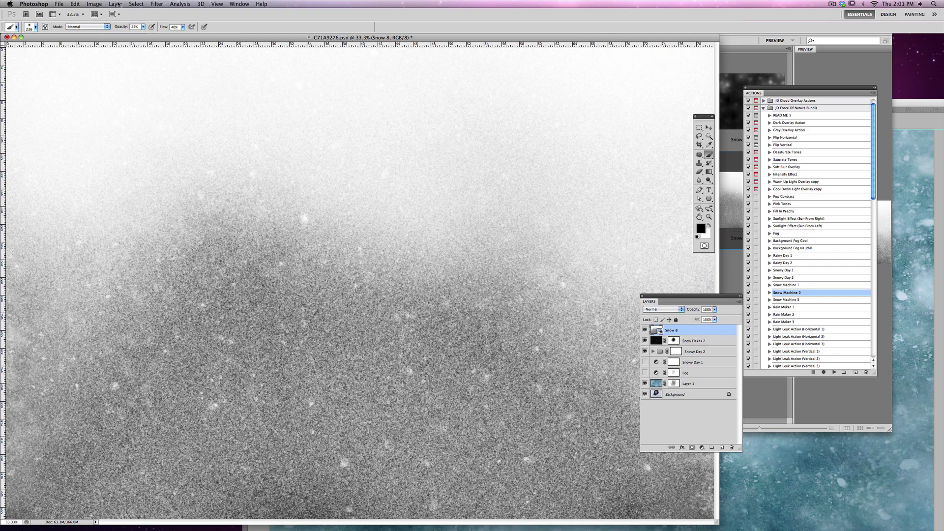
{"action": "left_click", "coordinate": [116, 4]}
{"action": "mouse_move", "coordinate": [140, 149]}
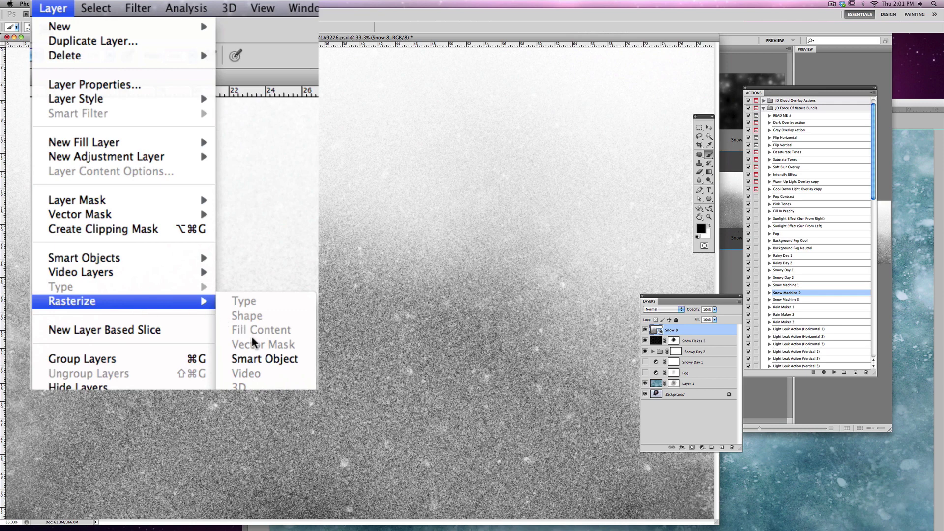
{"action": "left_click", "coordinate": [264, 360]}
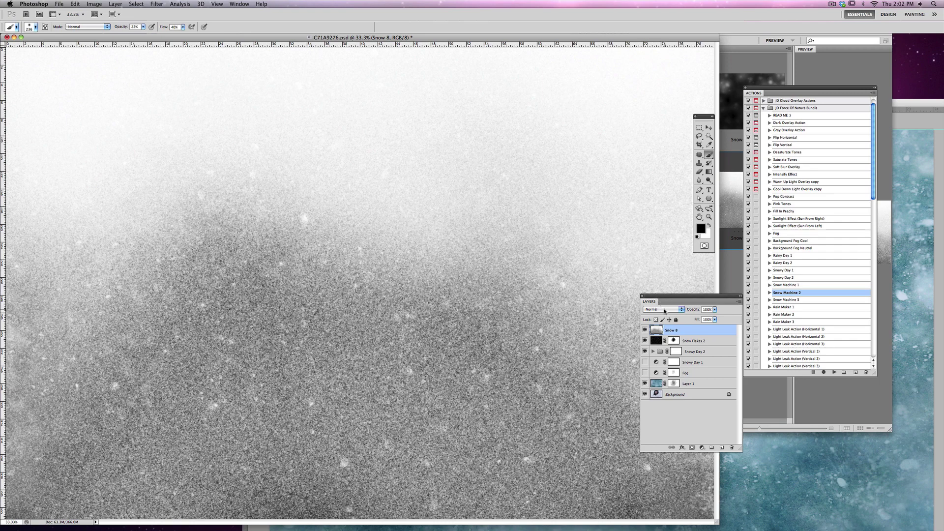
{"action": "left_click", "coordinate": [665, 311]}
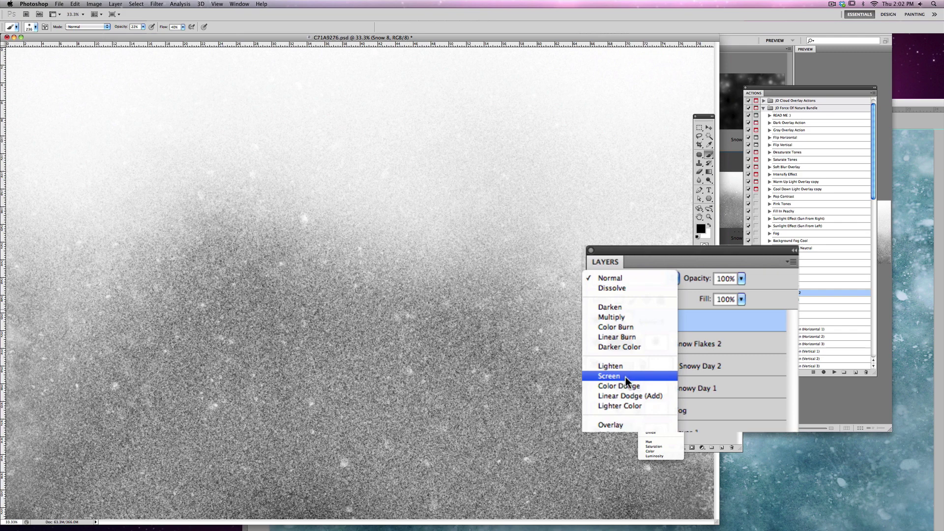
{"action": "left_click", "coordinate": [641, 365]}
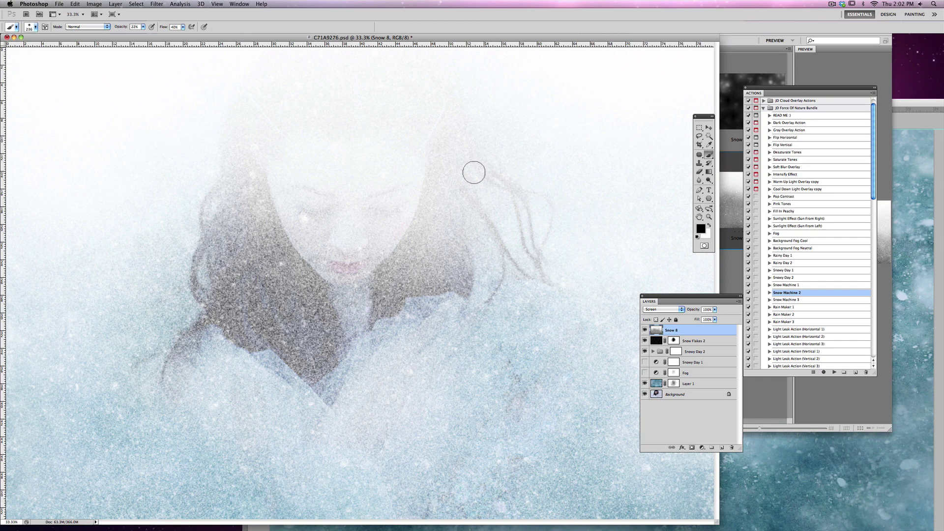
{"action": "left_click", "coordinate": [714, 310]}
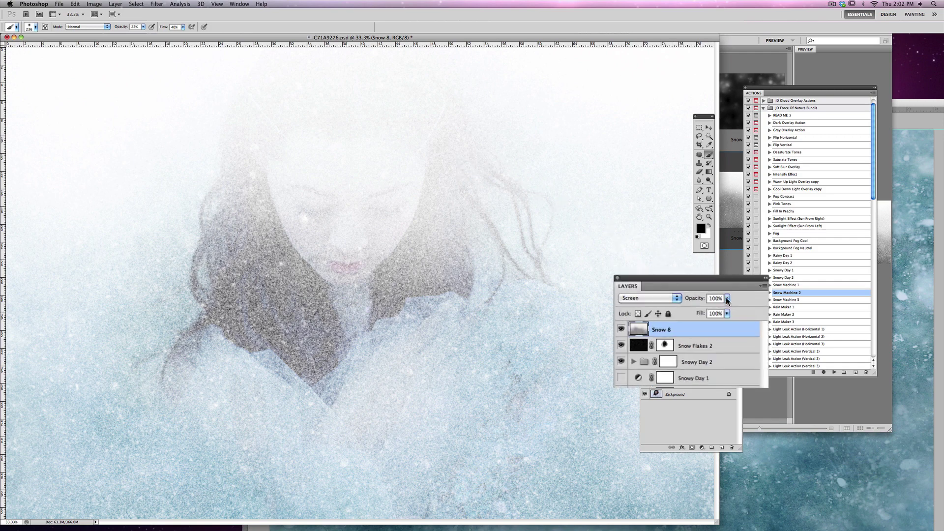
{"action": "left_click", "coordinate": [701, 301]}
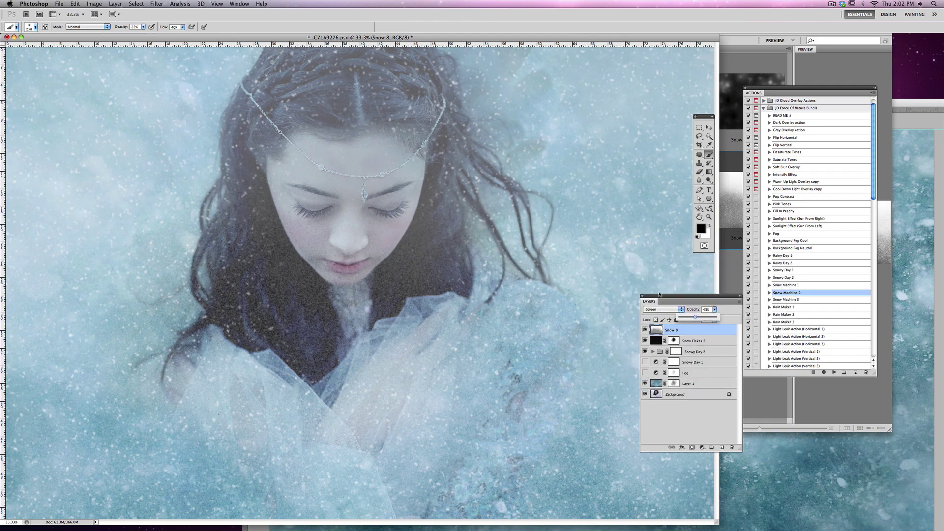
{"action": "left_click", "coordinate": [677, 331]}
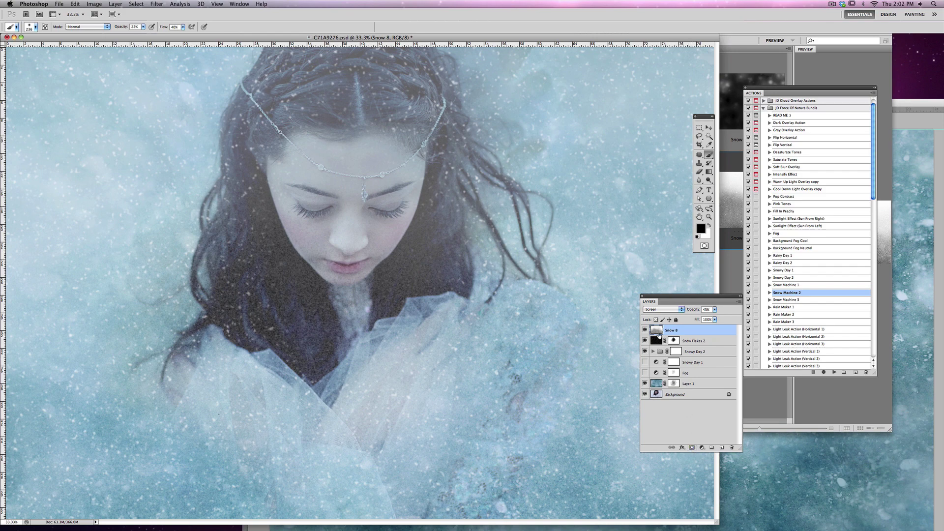
{"action": "left_click", "coordinate": [661, 310]}
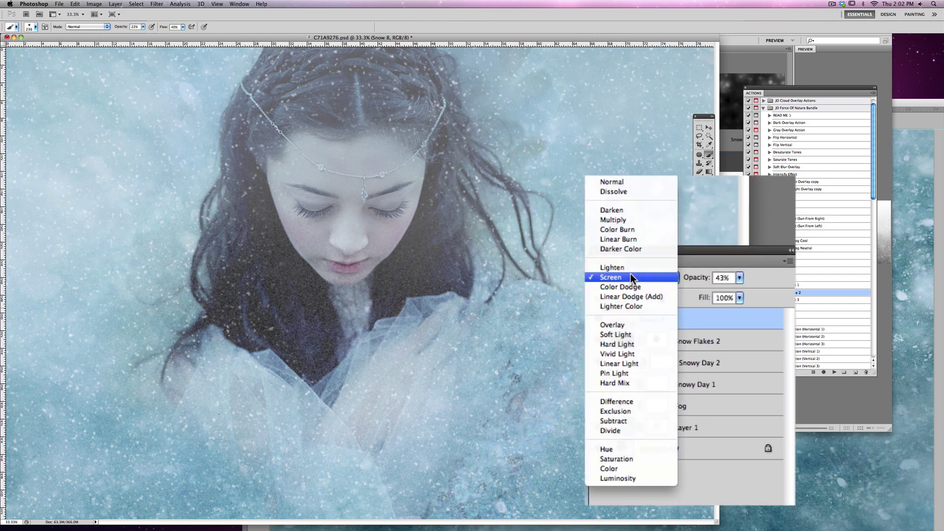
{"action": "left_click", "coordinate": [631, 183]}
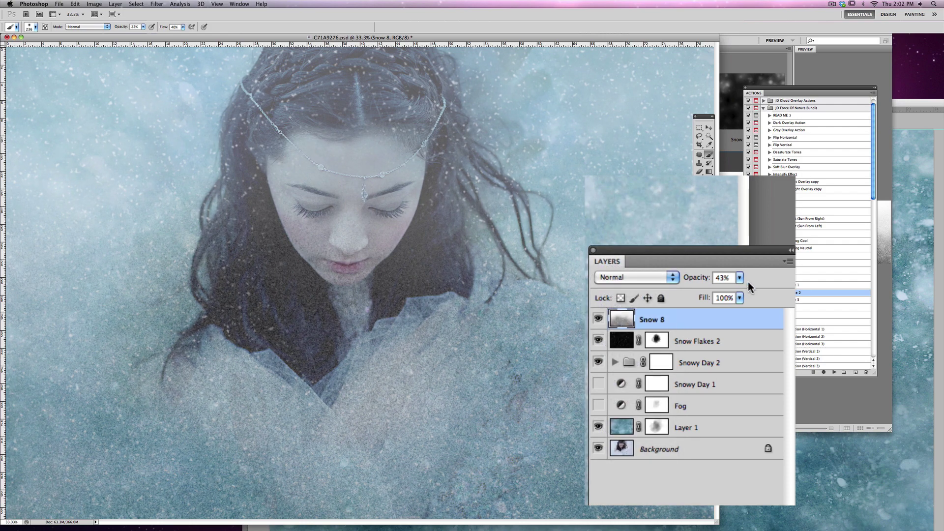
{"action": "left_click", "coordinate": [738, 279]}
{"action": "left_click_drag", "start_coordinate": [741, 290], "coordinate": [784, 292]}
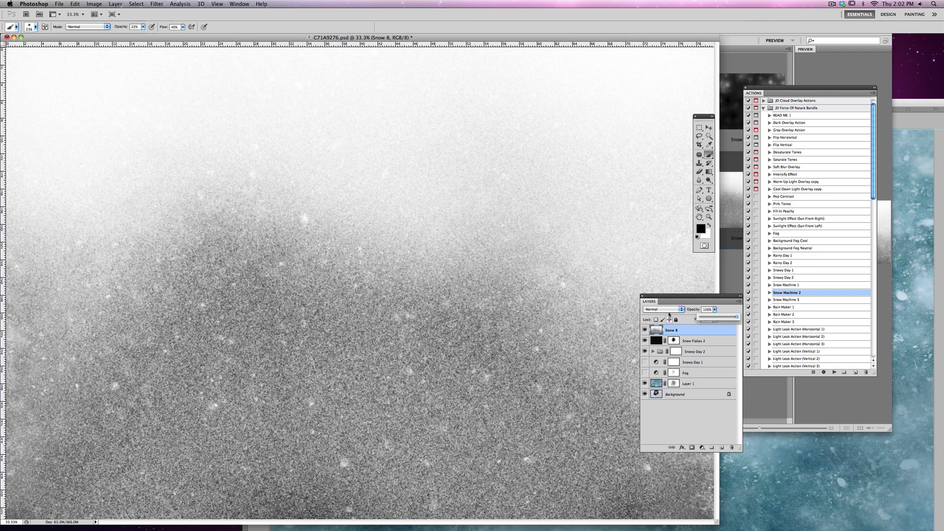
Step: Set Snow 8 to Screen blend mode at 44% opacity and add a white layer mask
{"action": "left_click", "coordinate": [667, 309]}
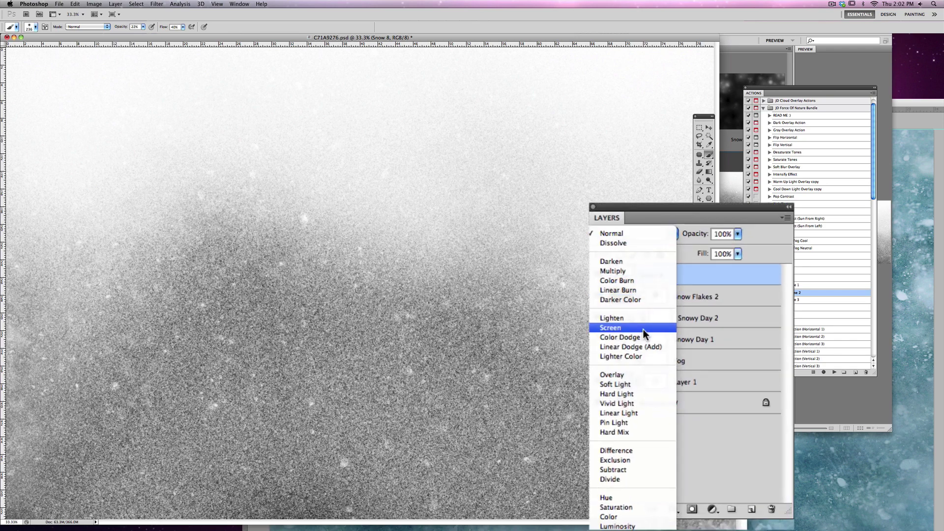
{"action": "left_click", "coordinate": [643, 329]}
{"action": "left_click_drag", "start_coordinate": [738, 235], "coordinate": [698, 248]}
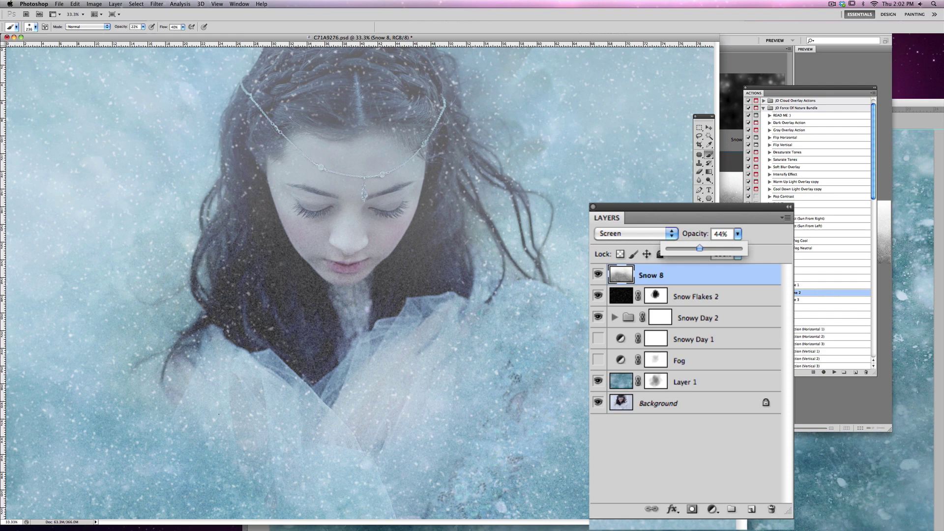
{"action": "left_click", "coordinate": [665, 298]}
{"action": "left_click", "coordinate": [692, 508]}
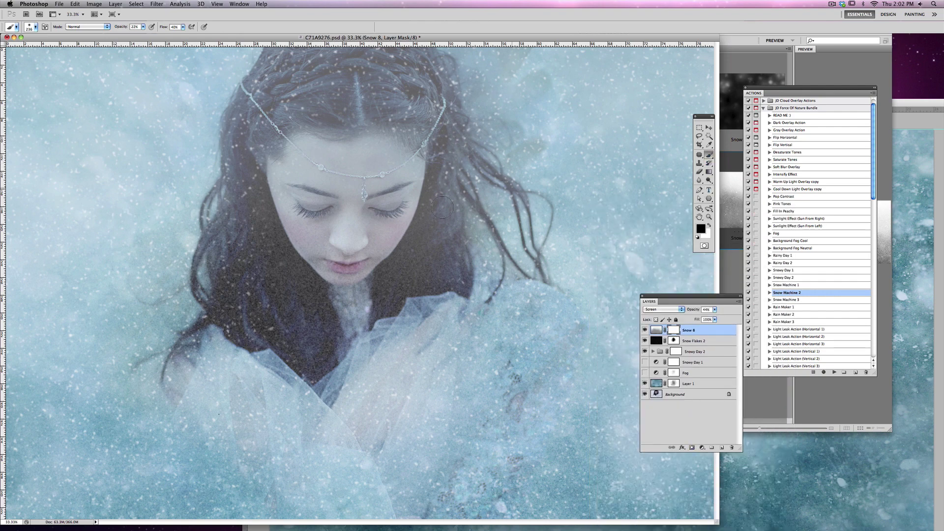
Step: Paint black with a 618 px, 25% flow brush to hide snow over the face and chest
{"action": "left_click", "coordinate": [36, 27]}
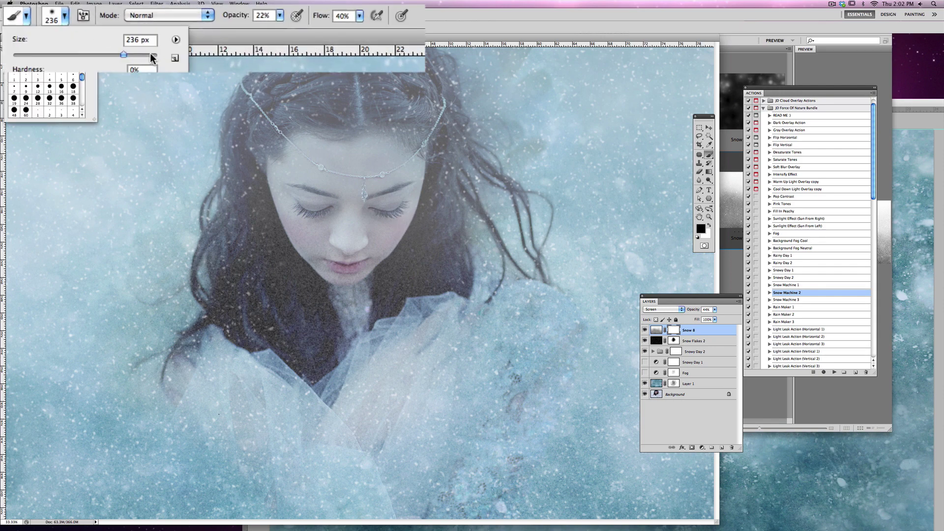
{"action": "left_click_drag", "start_coordinate": [146, 53], "coordinate": [144, 54]}
{"action": "left_click", "coordinate": [360, 16]}
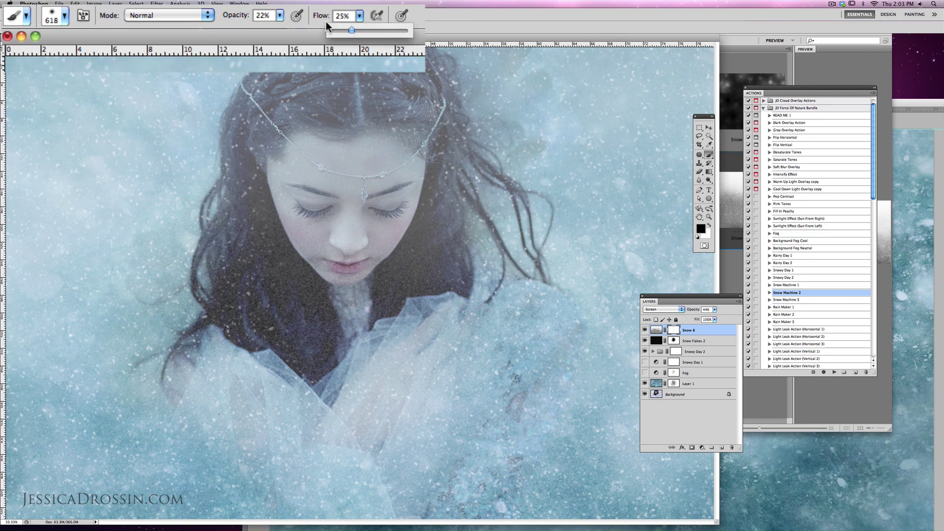
{"action": "left_click", "coordinate": [232, 84]}
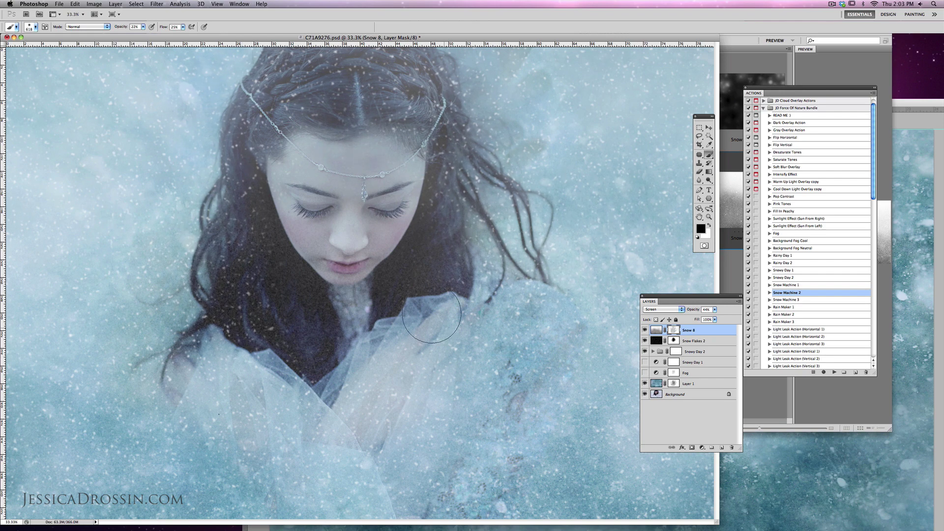
{"action": "mouse_move", "coordinate": [464, 291]}
{"action": "left_mouse_down"}
{"action": "mouse_move", "coordinate": [344, 186]}
{"action": "mouse_move", "coordinate": [426, 324]}
{"action": "mouse_move", "coordinate": [326, 274]}
{"action": "mouse_move", "coordinate": [394, 272]}
{"action": "mouse_move", "coordinate": [419, 395]}
{"action": "left_mouse_up"}
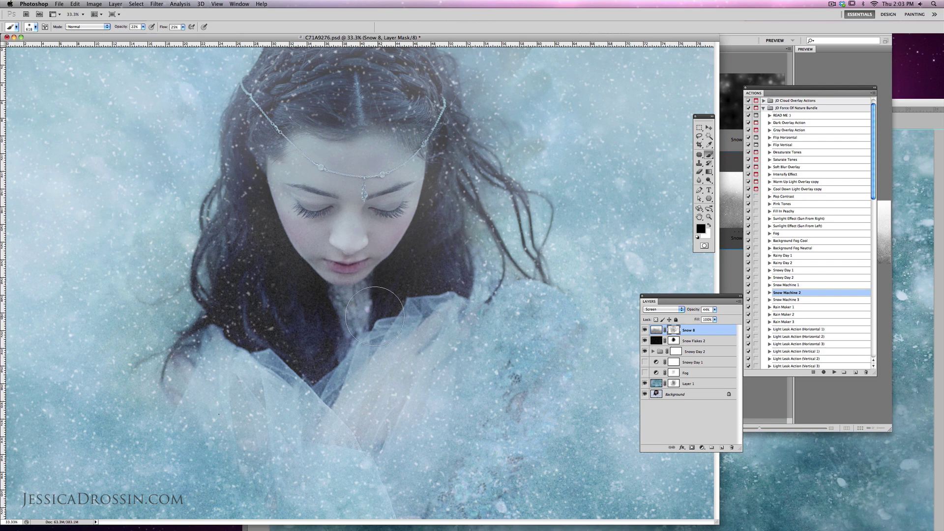
Step: Step down past the Snow Flakes 2 mask with Alt+[ to select Layer 1's mask
{"action": "key", "text": "alt+bracketleft"}
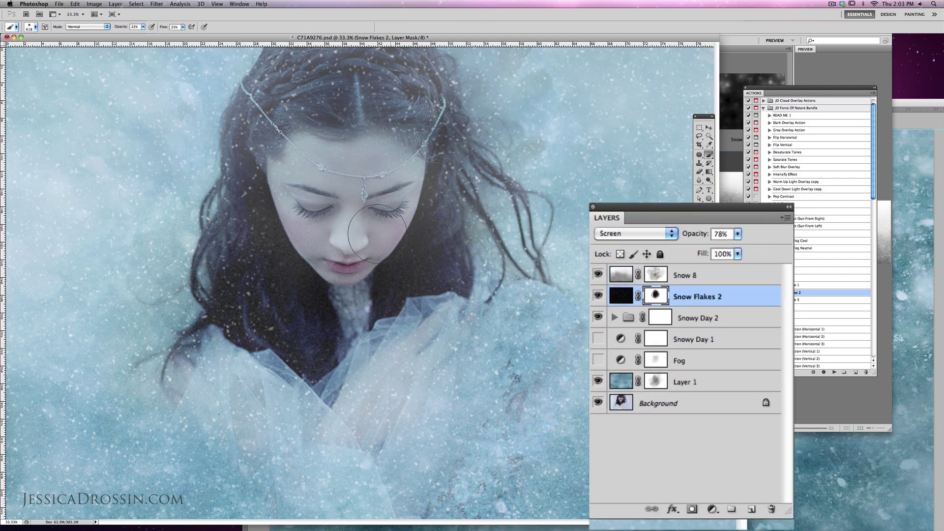
{"action": "key", "text": "alt+bracketleft"}
{"action": "key", "text": "alt+bracketleft"}
{"action": "key", "text": "alt+bracketleft"}
{"action": "key", "text": "alt+bracketleft"}
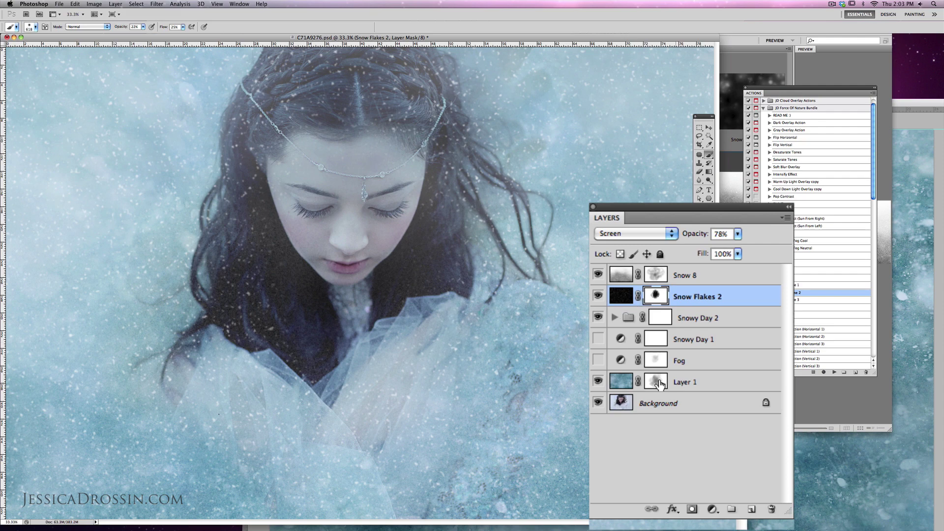